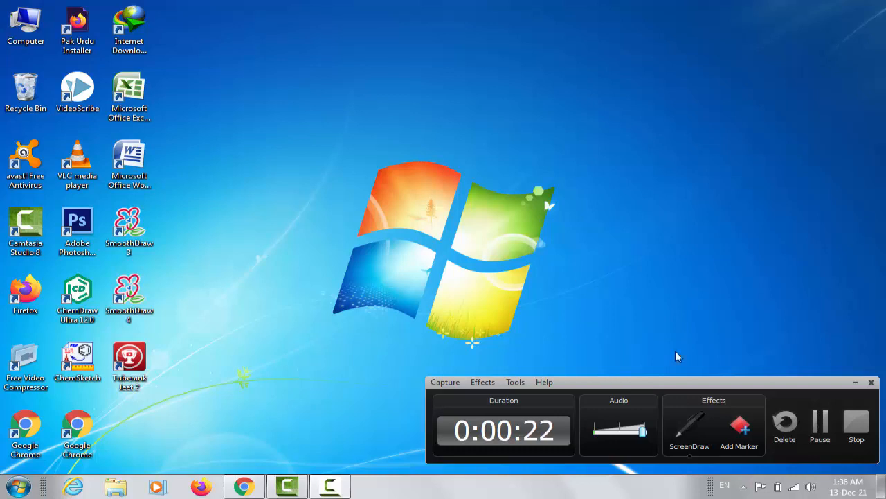
# - Minimize the recorder, switch to Camtasia Studio, and import the capture-5 recording from the Camtasia Studio documents folder
pyautogui.click(855, 381)
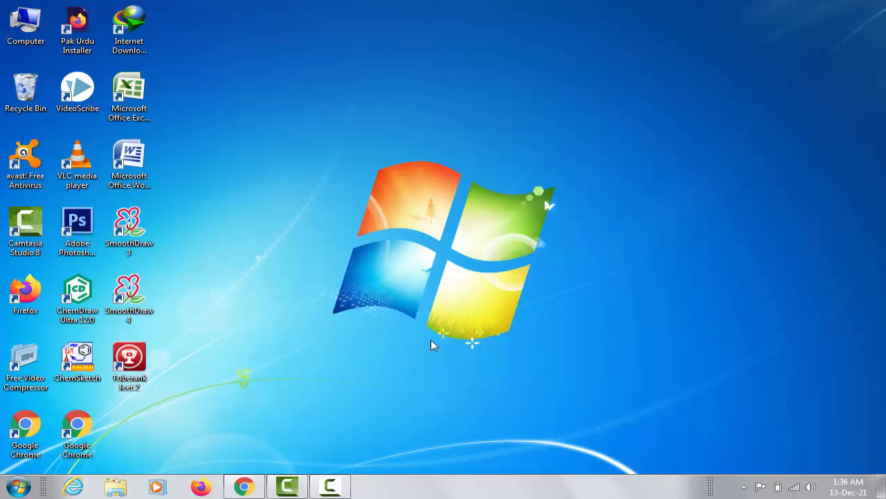
pyautogui.click(291, 491)
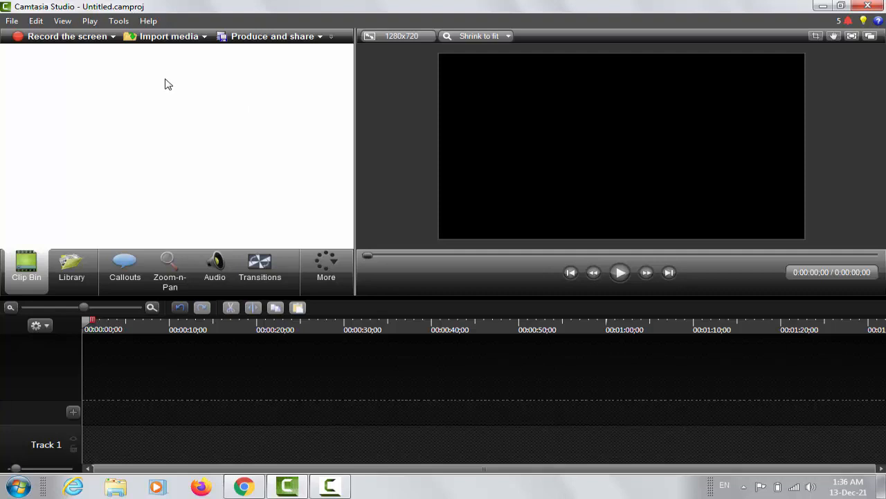
pyautogui.click(149, 38)
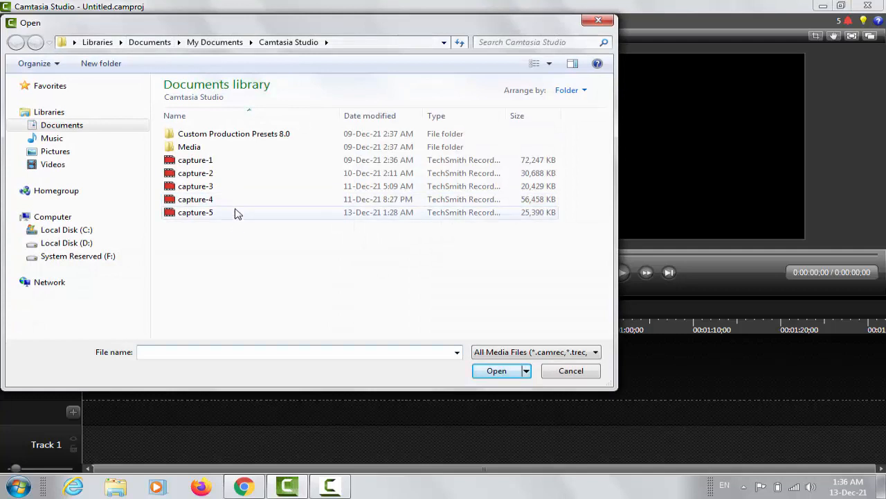
pyautogui.click(234, 212)
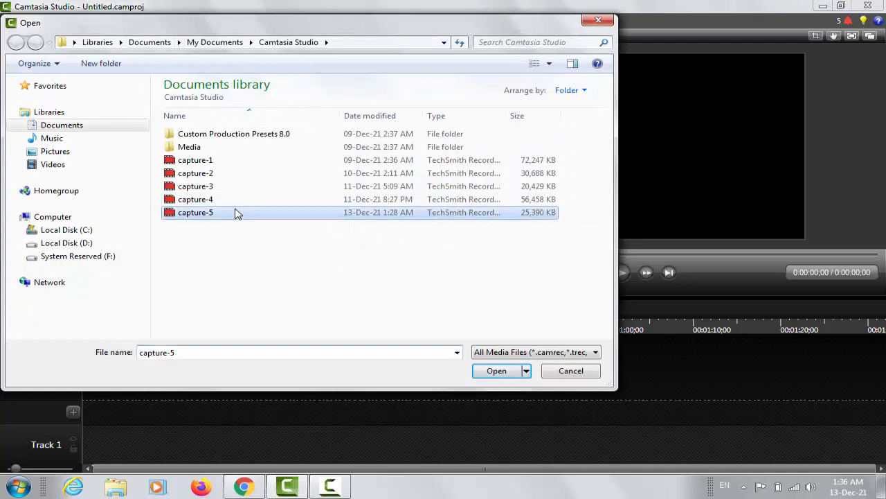
pyautogui.click(500, 371)
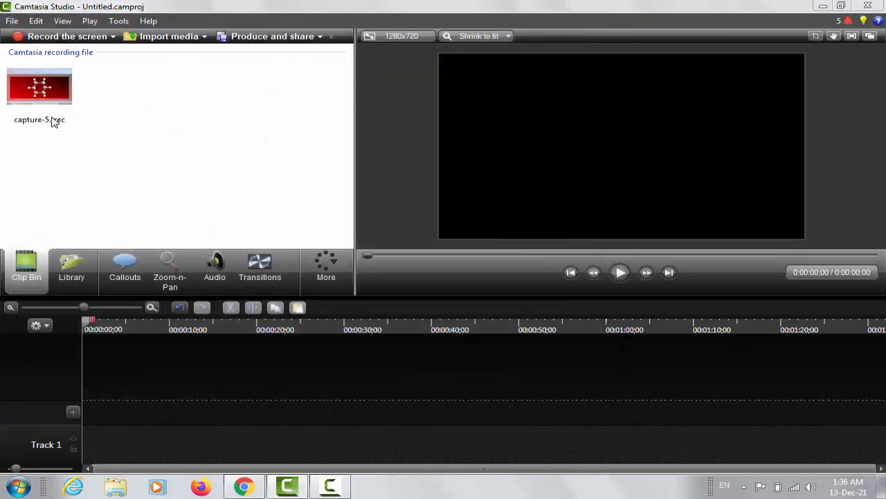
# - Place capture-5.trec at the start of Track 1 and enlarge it on the canvas to cover the black side bars
pyautogui.click(52, 122)
pyautogui.moveTo(134, 369); pyautogui.dragTo(120, 440)
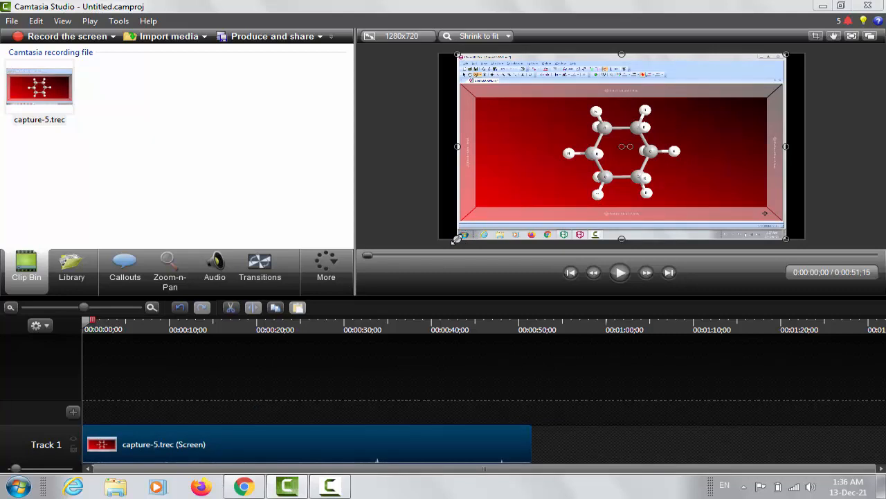
pyautogui.moveTo(457, 239); pyautogui.dragTo(436, 249)
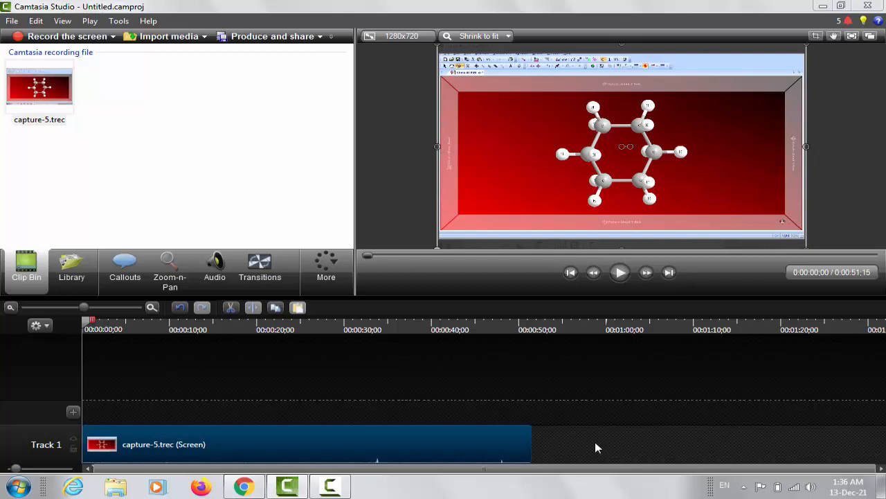
# - Split the capture-5 clip at 0:00:03;09, remove the opening part, and move the remaining clip to the start of Track 1
pyautogui.click(620, 273)
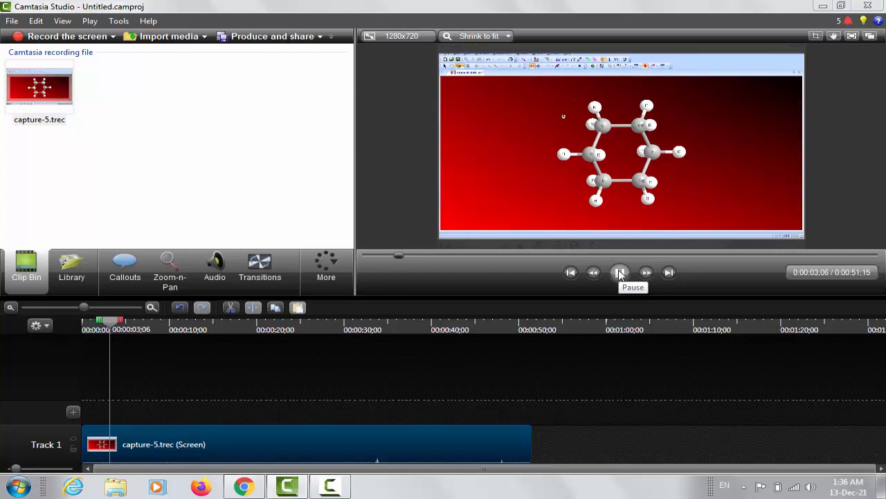
pyautogui.click(620, 273)
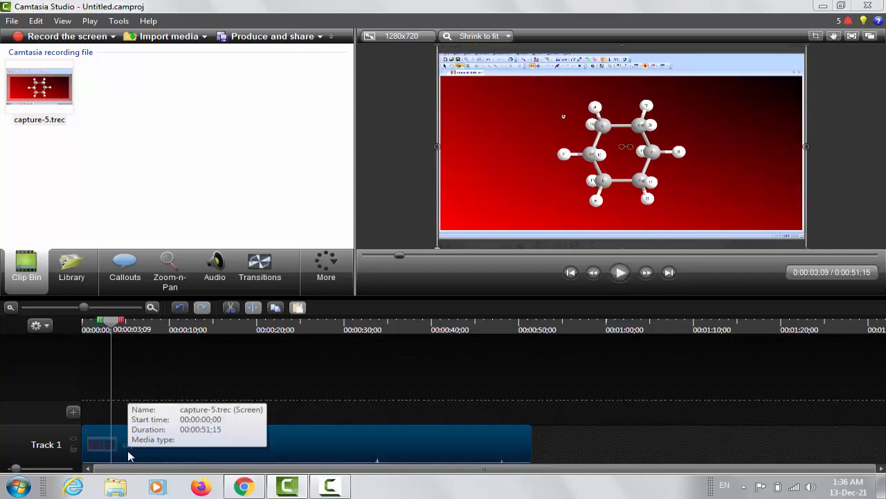
pyautogui.click(231, 312)
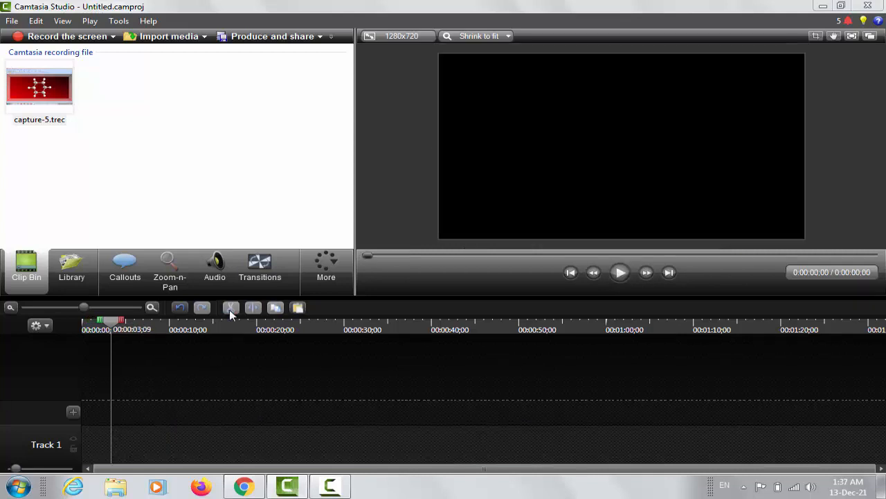
pyautogui.hotkey('ctrl', 'z')
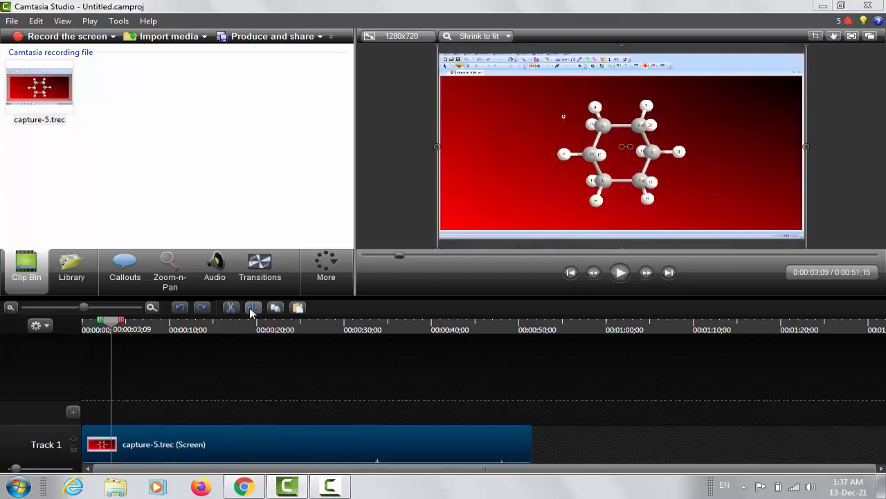
pyautogui.click(254, 307)
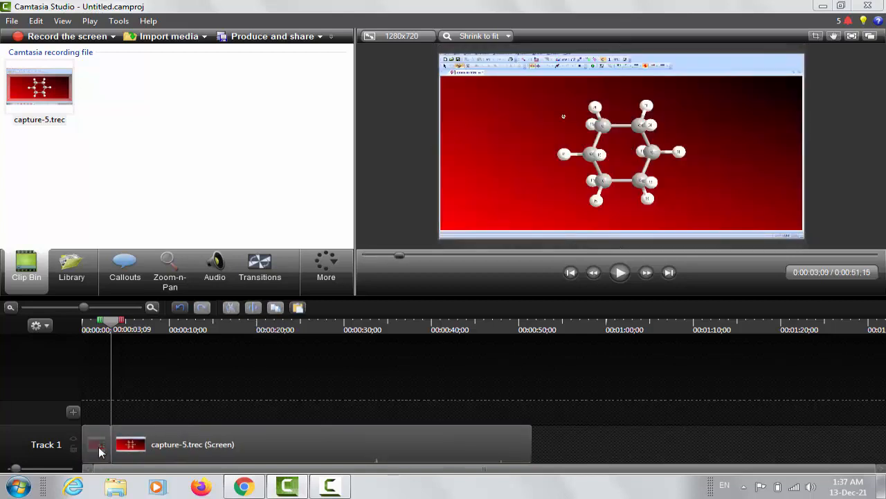
pyautogui.click(98, 450)
pyautogui.click(230, 311)
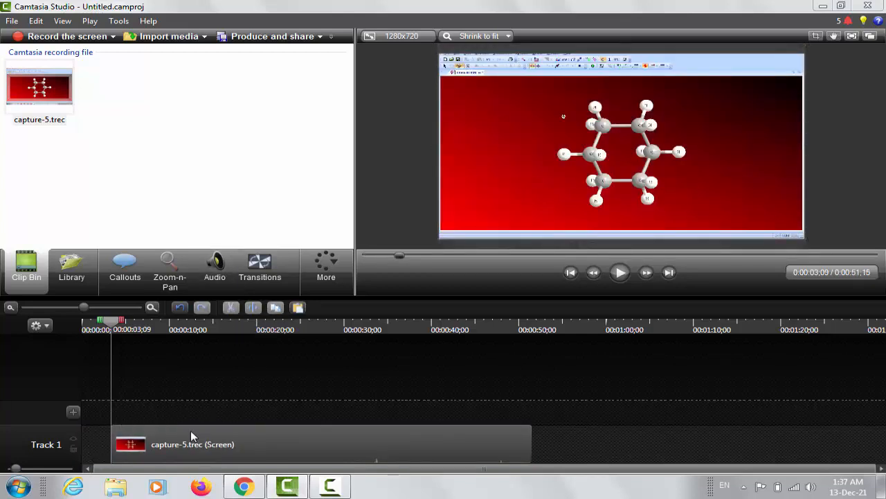
pyautogui.moveTo(186, 448); pyautogui.dragTo(155, 447)
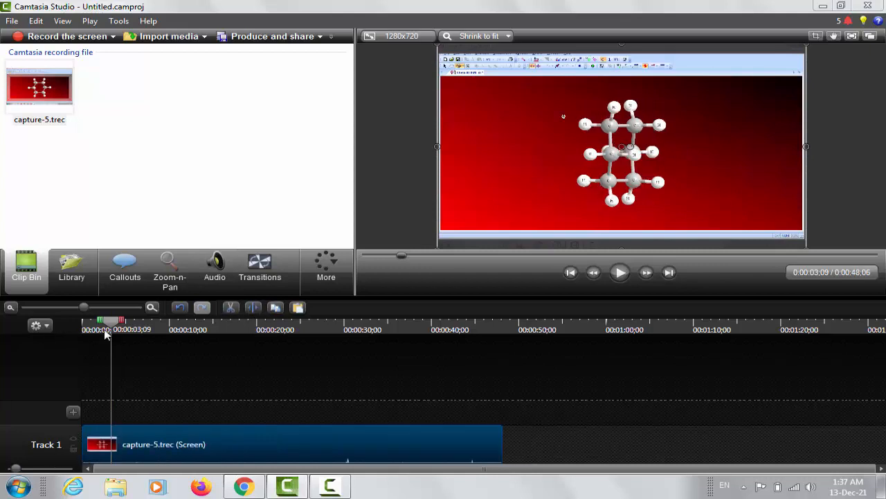
# - Split the capture-5 clip at 0:00:45;19 and cut away the end part
pyautogui.moveTo(115, 327); pyautogui.dragTo(482, 406)
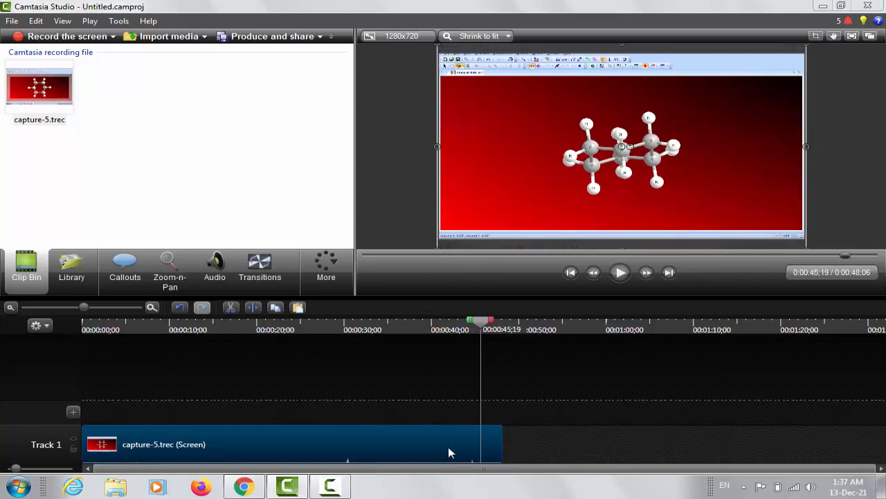
pyautogui.click(252, 309)
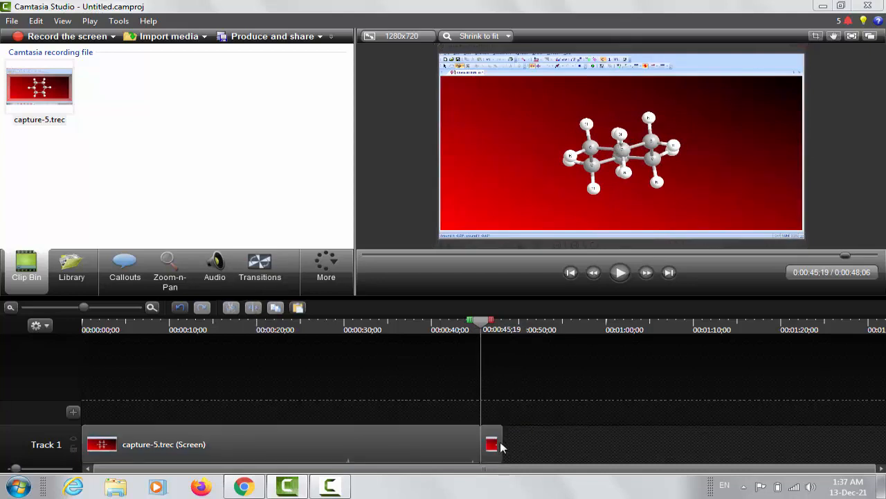
pyautogui.click(234, 307)
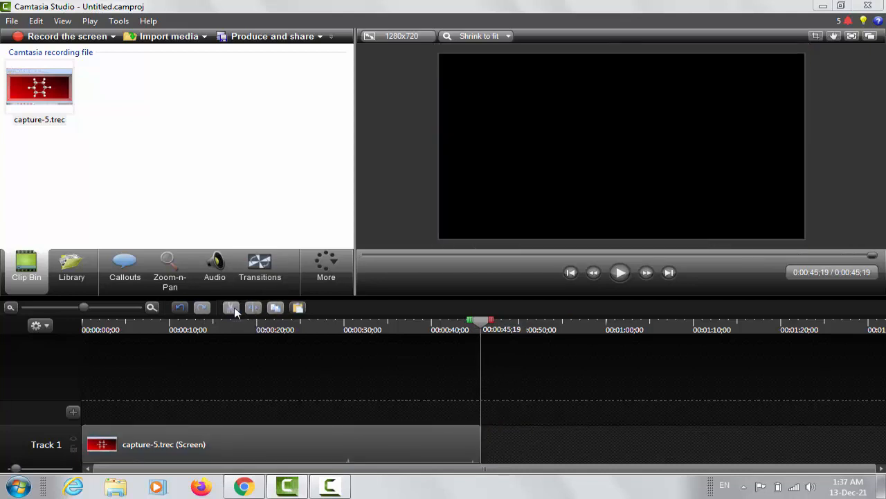
# - Separate the video and audio of the capture-5 clip and delete its audio from Track 2
pyautogui.click(254, 448)
pyautogui.rightClick(254, 447)
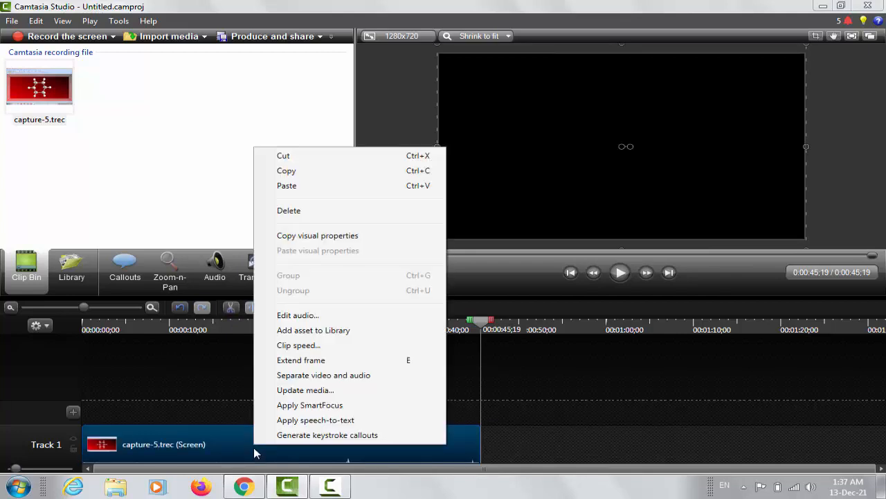
pyautogui.click(323, 379)
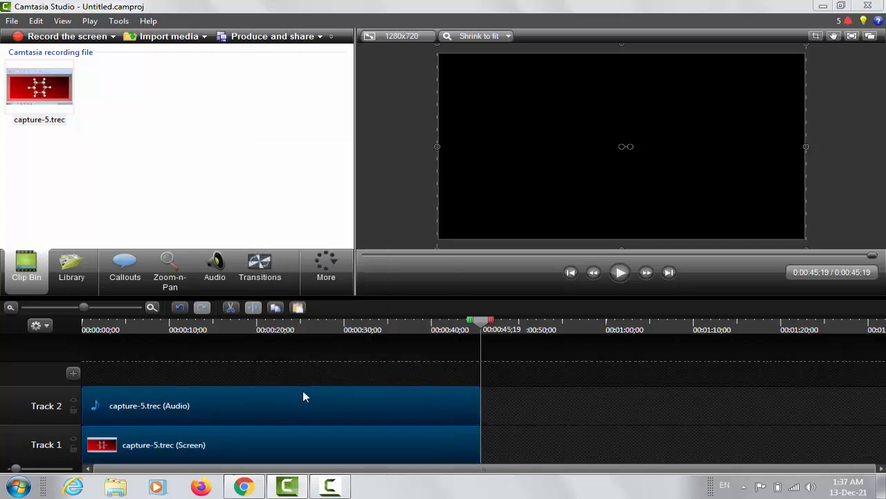
pyautogui.click(264, 413)
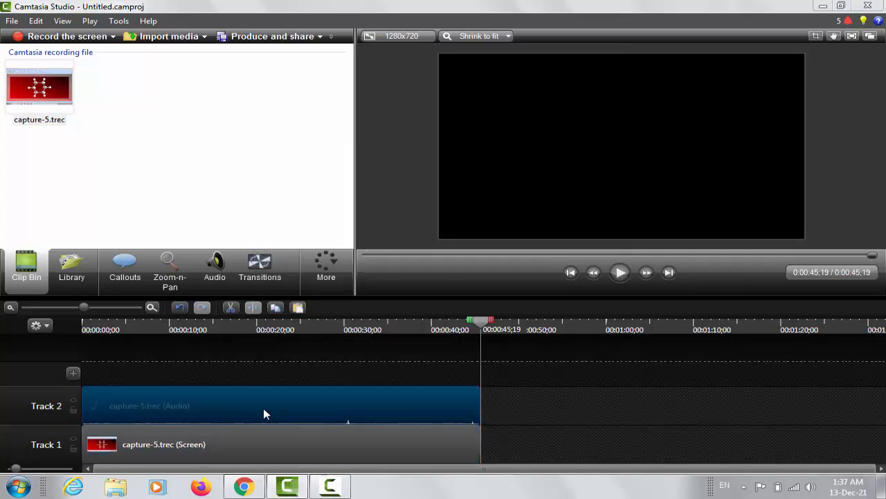
pyautogui.press('Delete')
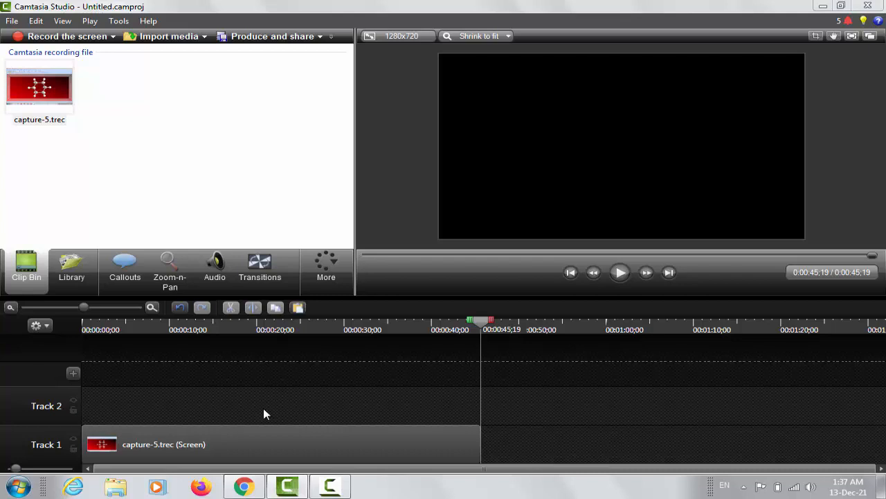
# - Import Vital Whales - Unicorn Heads.mp3 from folder c on Local Disk (D:) and place it at the start of Track 2
pyautogui.click(295, 331)
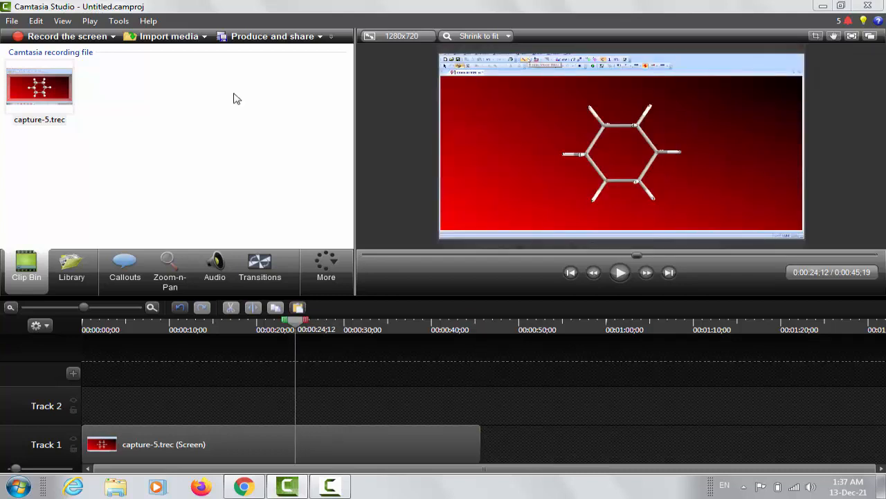
pyautogui.click(169, 42)
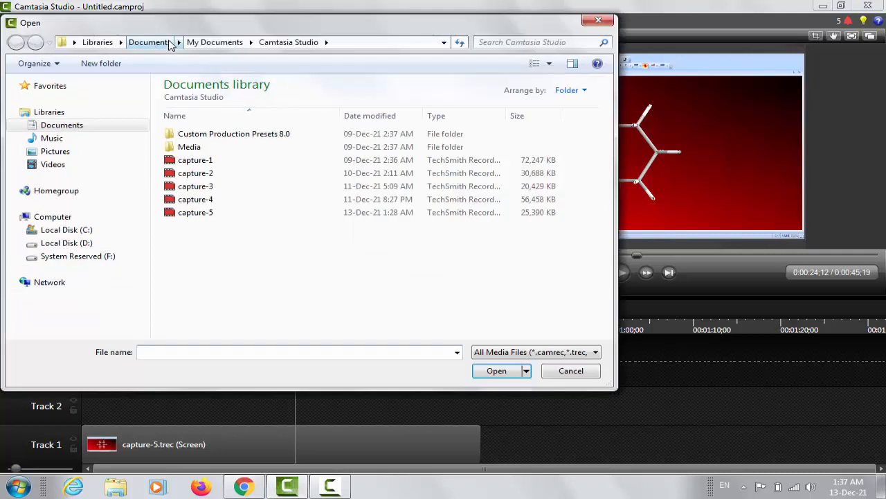
pyautogui.click(64, 166)
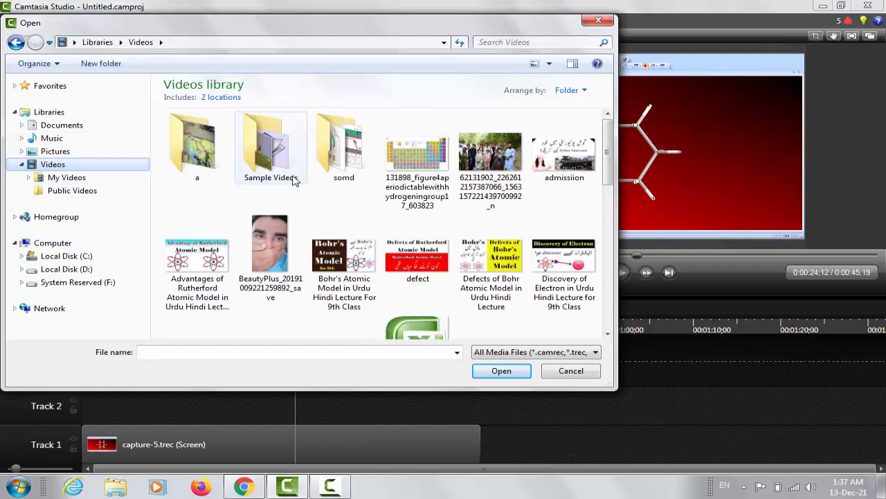
pyautogui.click(82, 270)
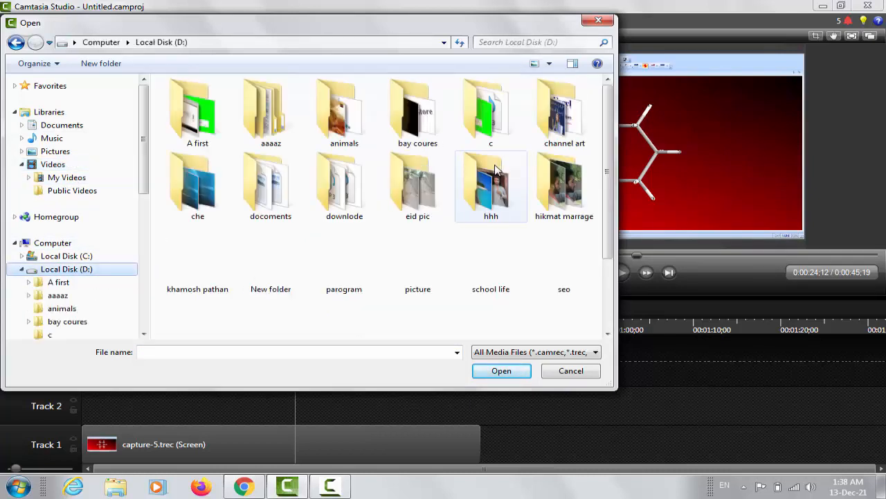
pyautogui.doubleClick(494, 142)
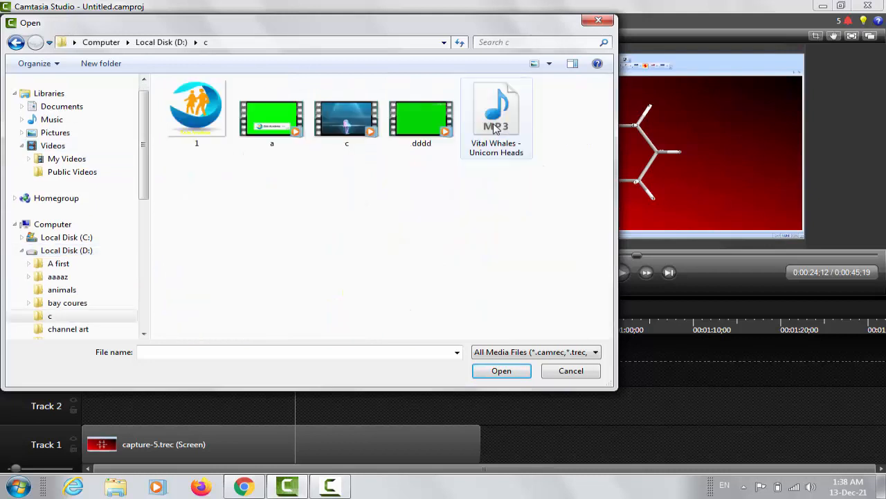
pyautogui.click(497, 117)
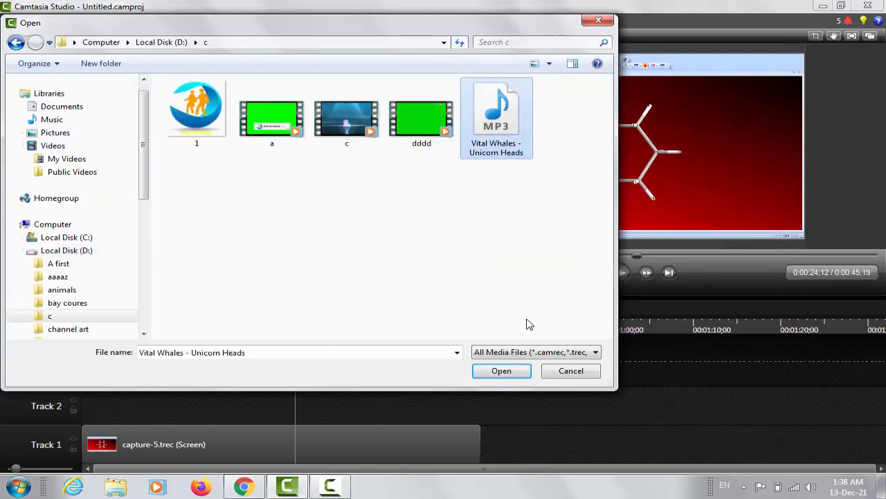
pyautogui.click(504, 371)
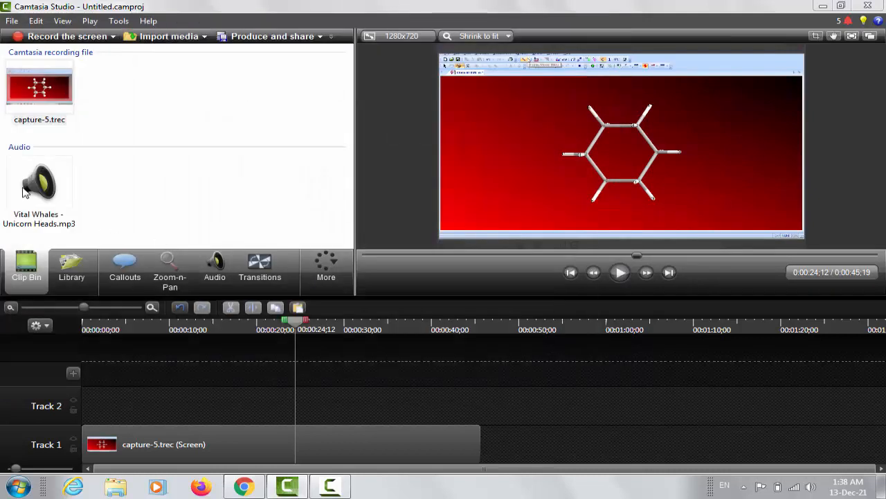
pyautogui.moveTo(38, 178); pyautogui.dragTo(96, 411)
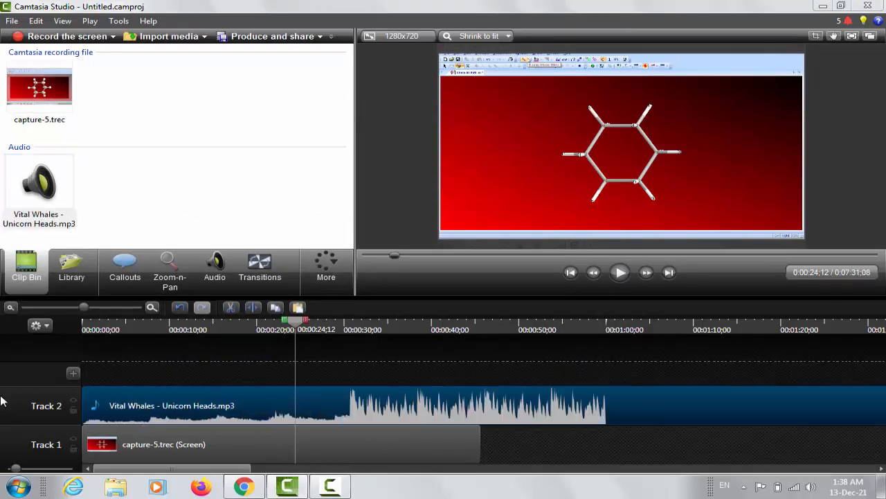
# - Split the music on Track 2 at the video's end, 0:00:45;19, and cut the excess part
pyautogui.moveTo(298, 324); pyautogui.dragTo(485, 377)
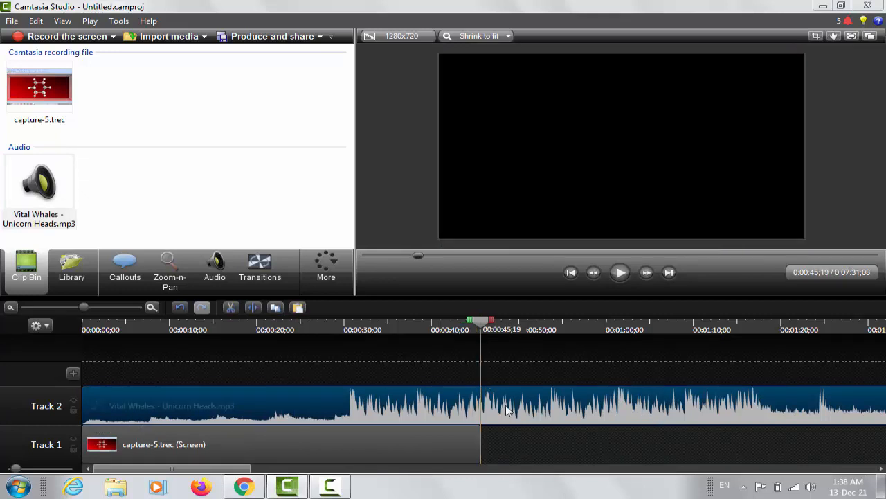
pyautogui.click(256, 307)
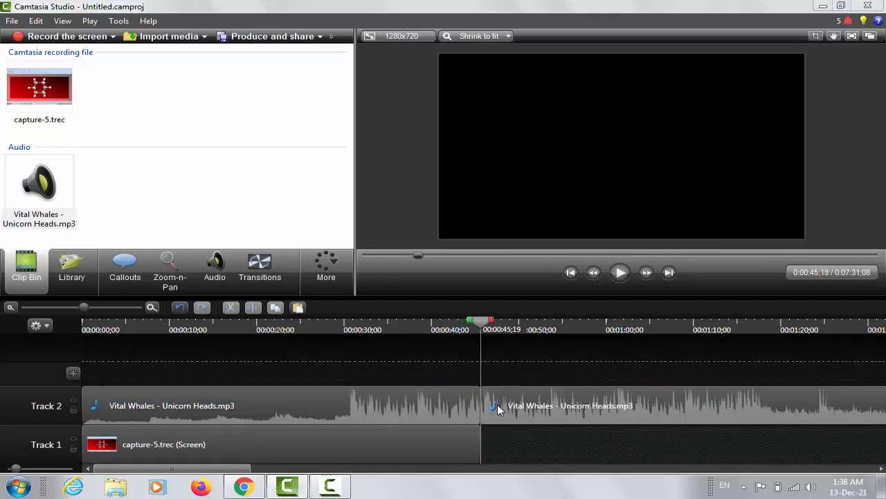
pyautogui.click(573, 397)
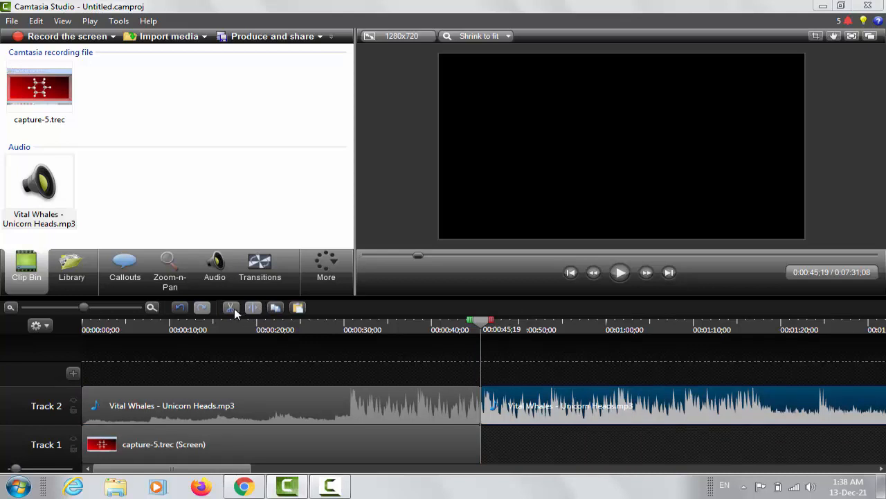
pyautogui.click(232, 309)
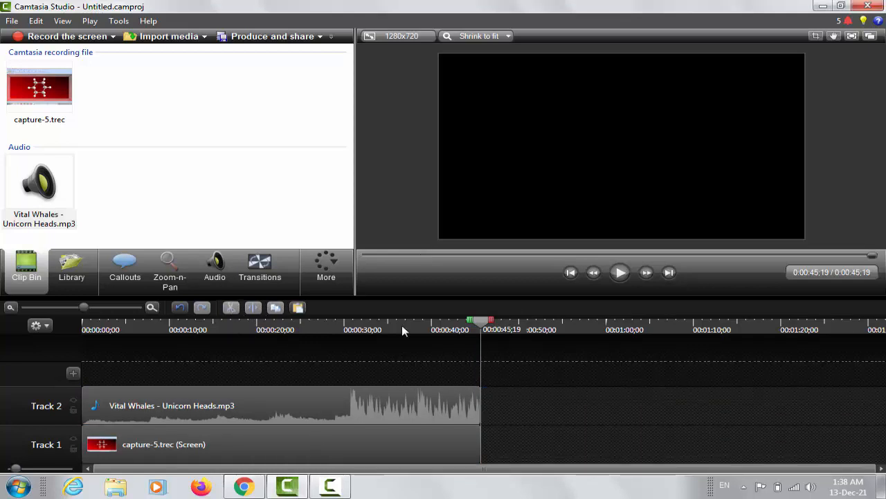
# - Produce the timeline as an MP4 only (up to 720p) video named short video
pyautogui.click(255, 36)
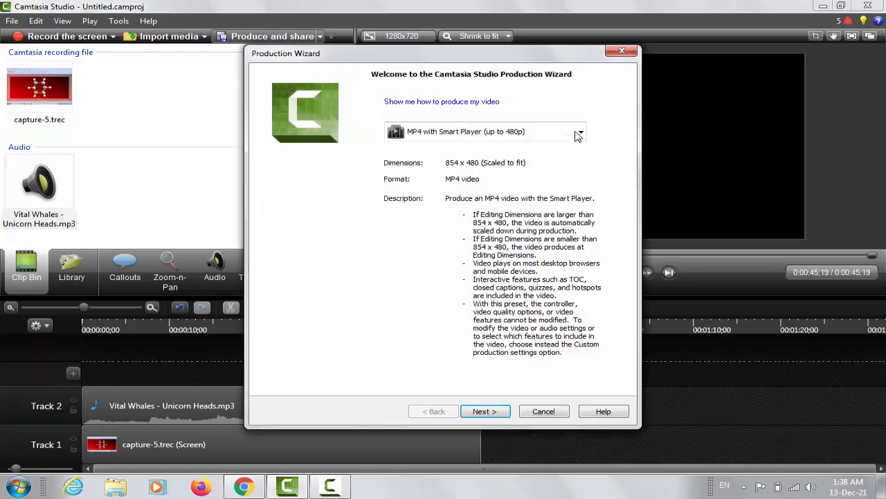
pyautogui.click(581, 133)
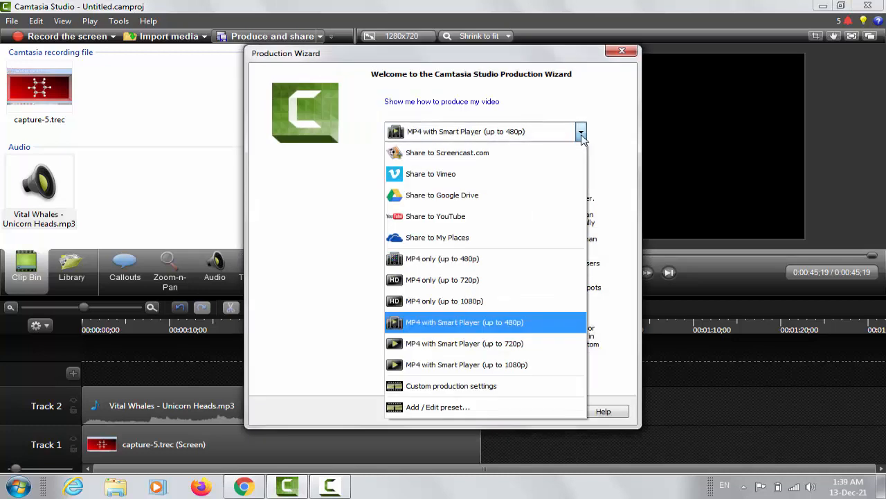
pyautogui.click(510, 280)
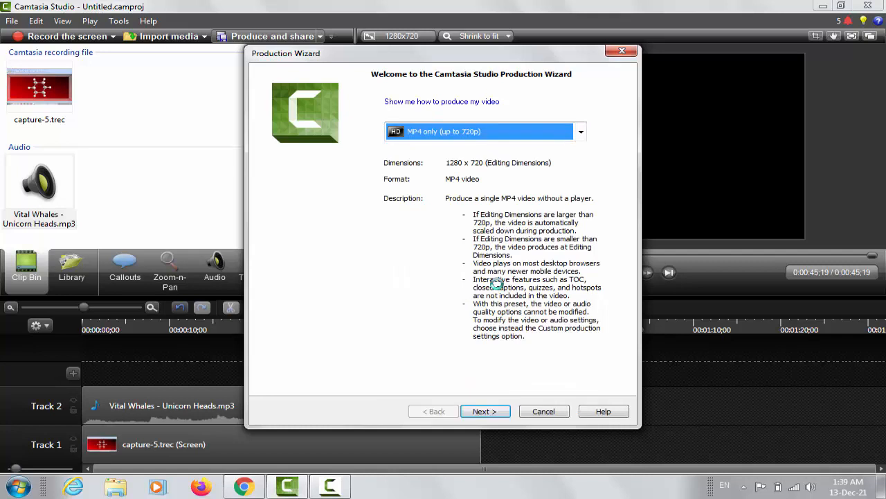
pyautogui.click(494, 412)
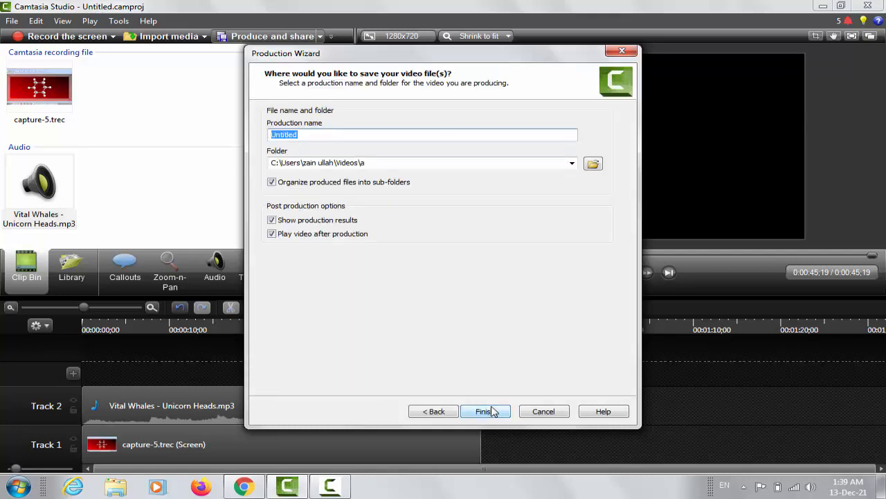
pyautogui.write('short video')
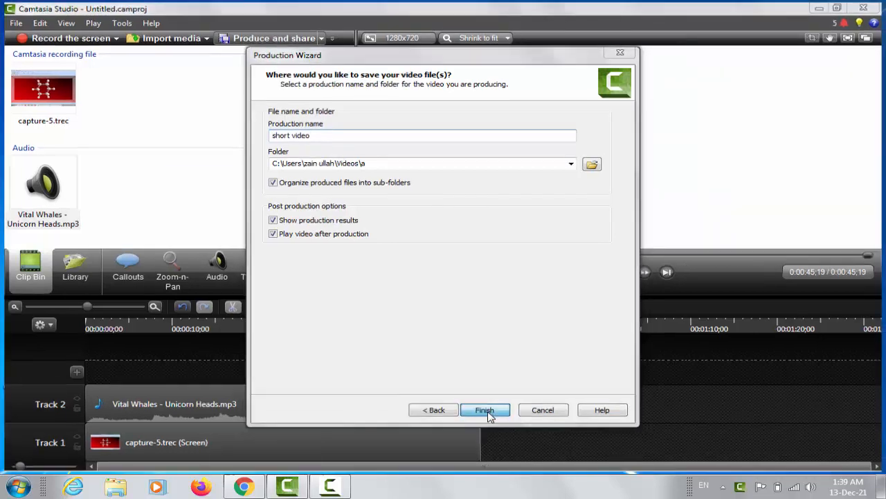
pyautogui.click(485, 411)
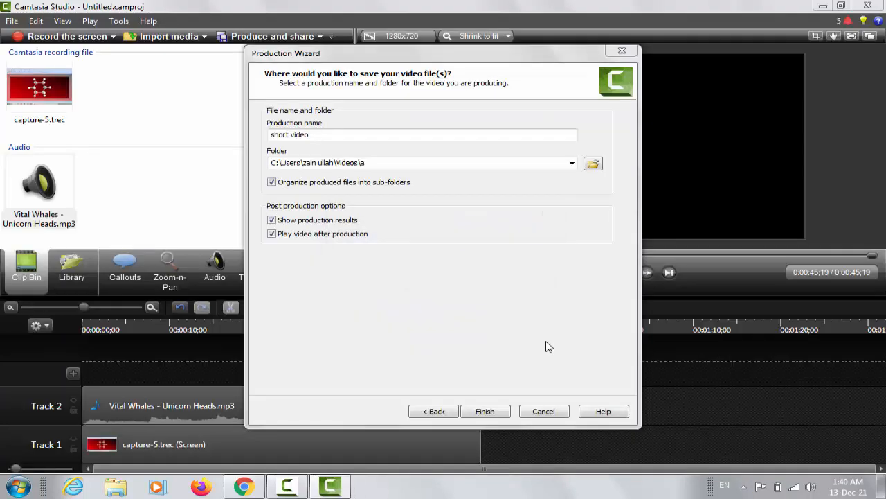
pyautogui.click(486, 413)
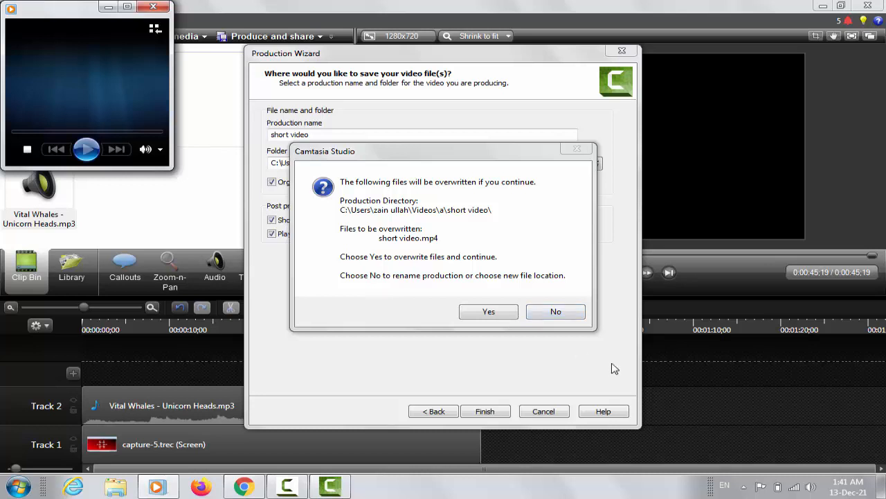
pyautogui.click(556, 312)
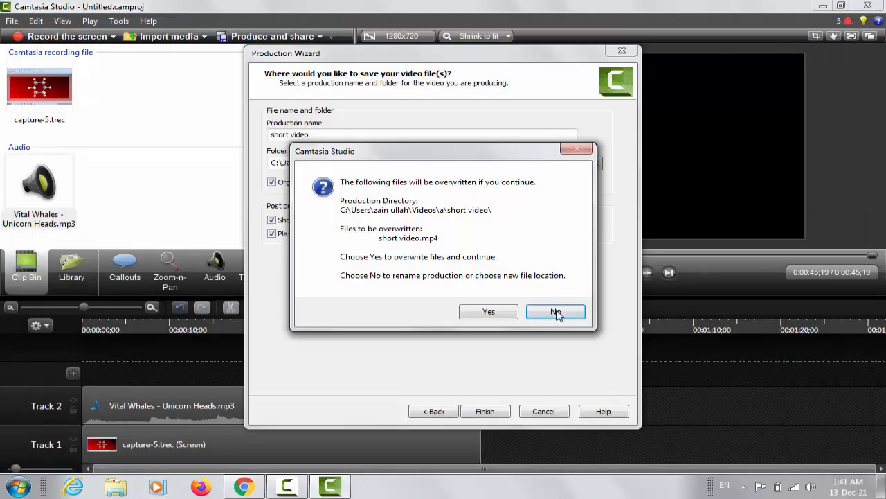
pyautogui.click(557, 313)
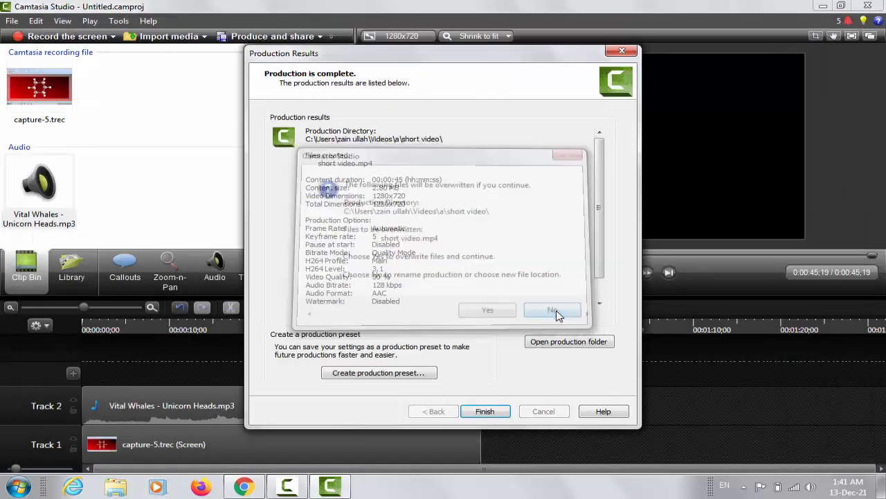
# - Close the production results and exit Camtasia Studio
pyautogui.click(619, 50)
pyautogui.click(882, 6)
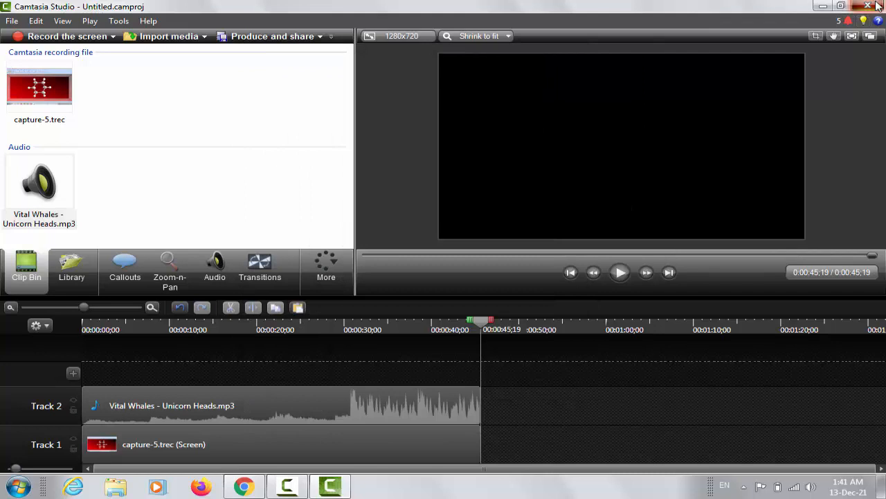
pyautogui.click(454, 271)
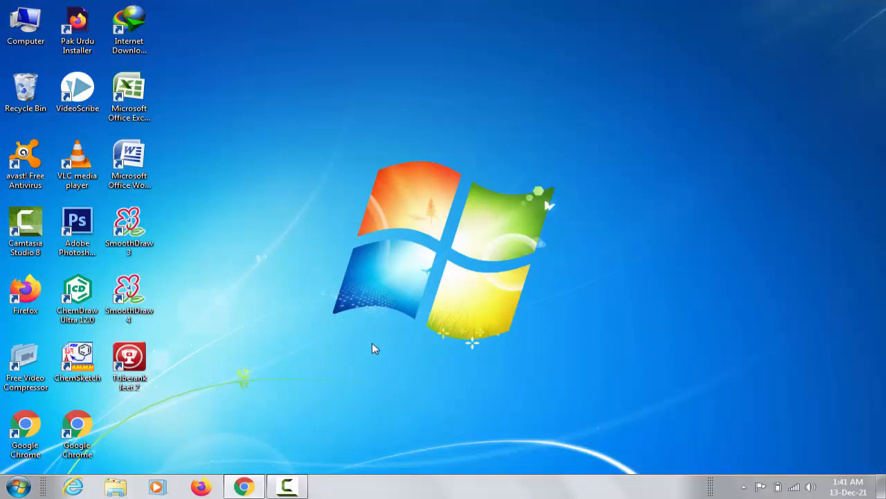
# - Switch to Google Chrome and open canva.com
pyautogui.click(243, 487)
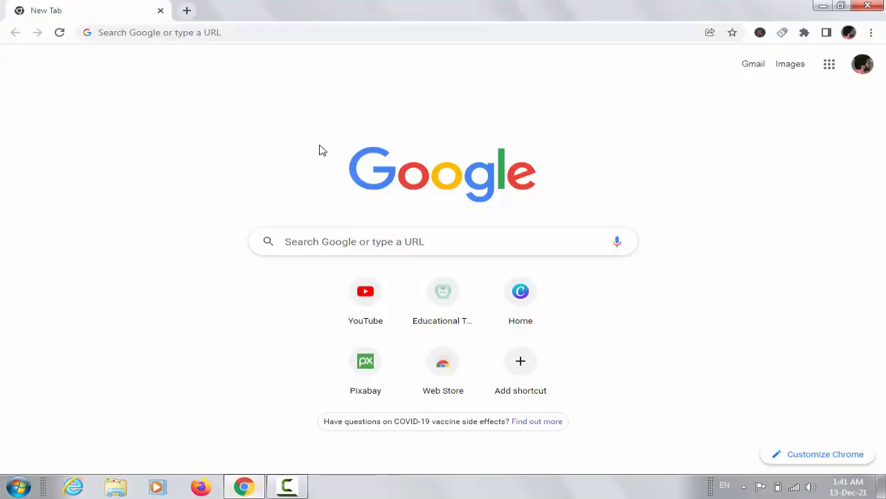
pyautogui.click(319, 237)
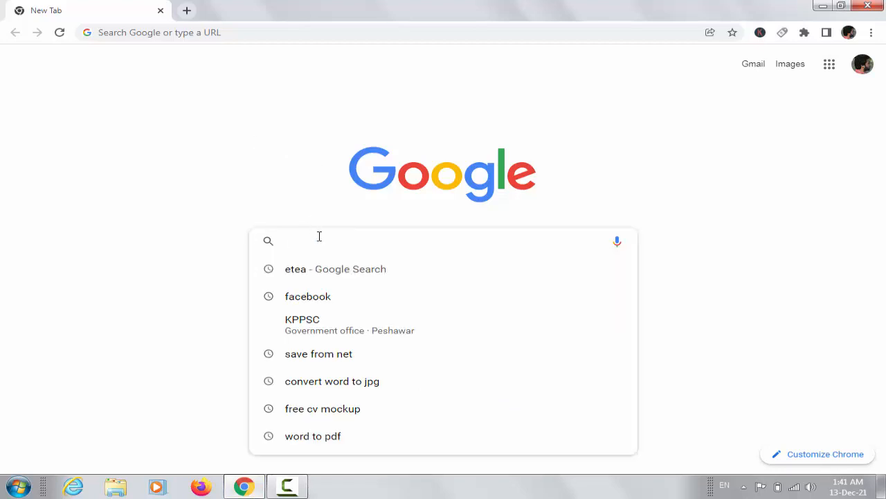
pyautogui.write('canva.com')
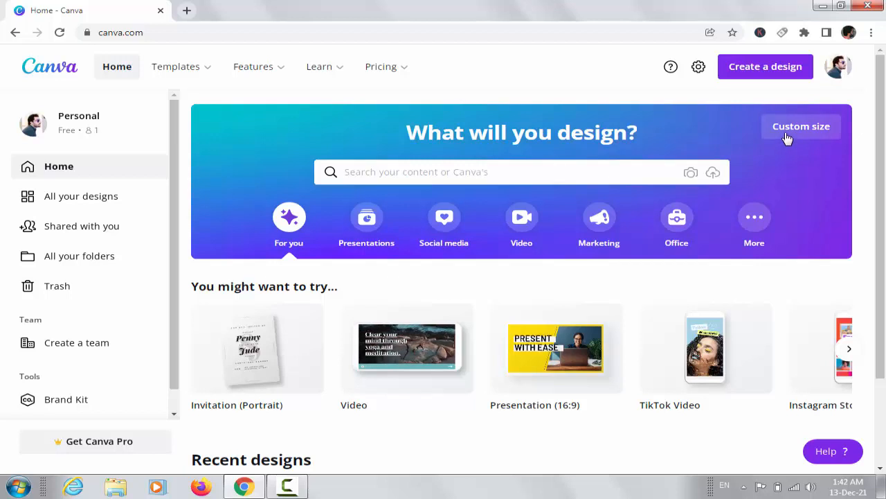
# - Create a blank TikTok Video design from the Video category and dismiss the sticker tip
pyautogui.click(519, 223)
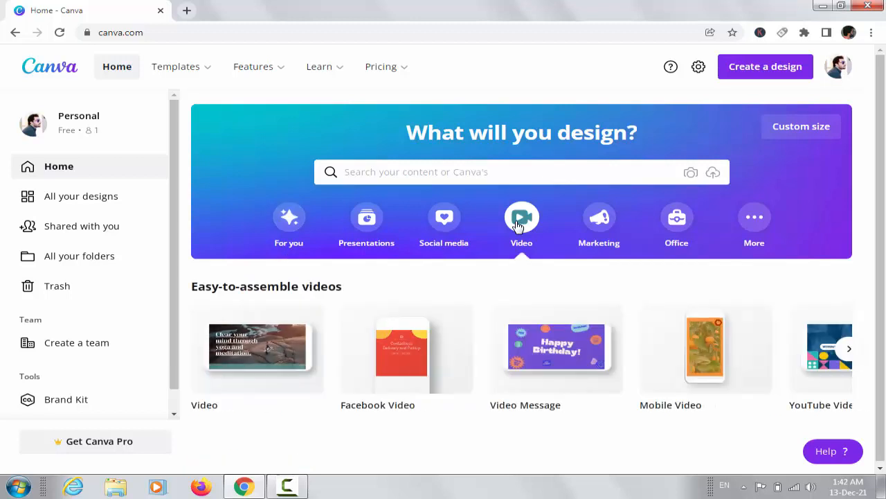
pyautogui.moveTo(644, 331)
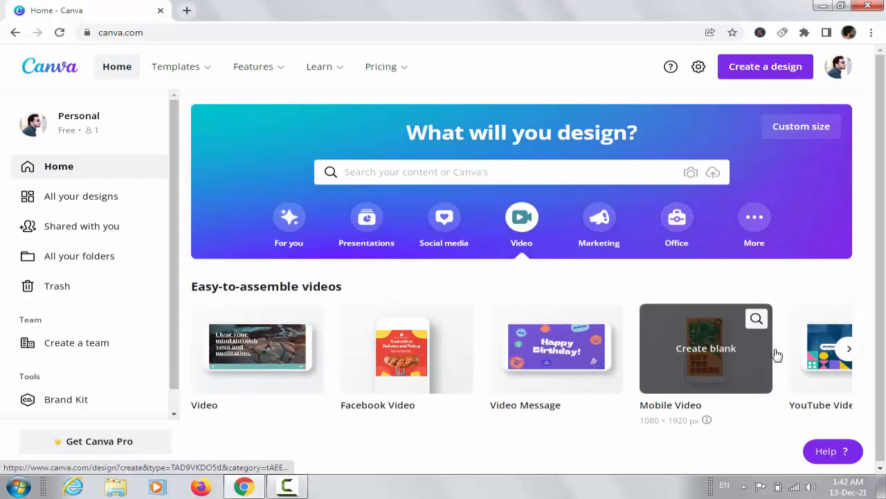
pyautogui.click(850, 352)
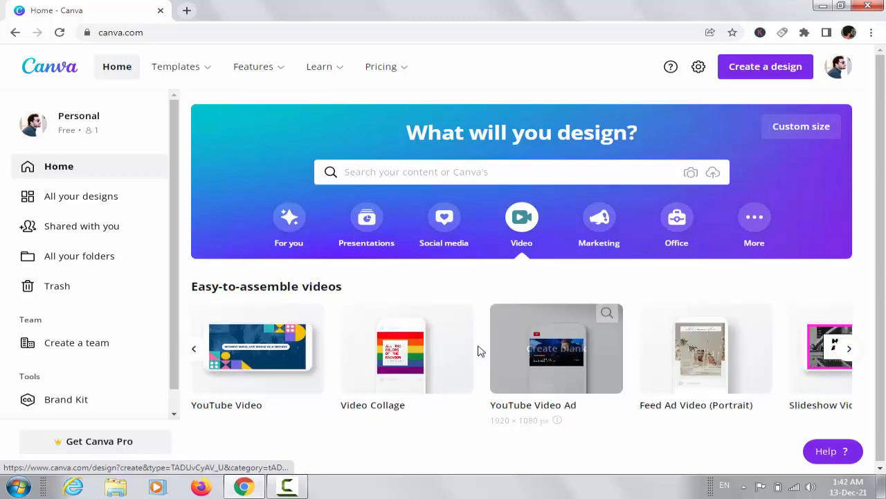
pyautogui.click(849, 349)
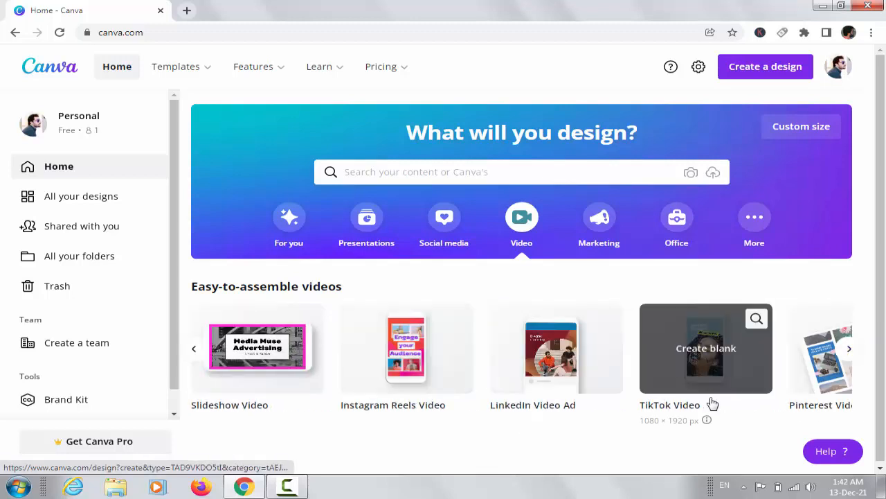
pyautogui.click(704, 360)
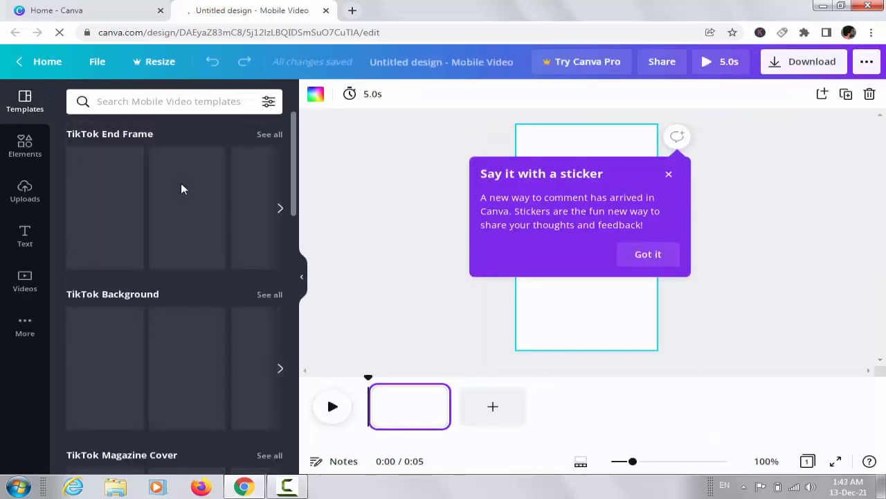
pyautogui.click(669, 175)
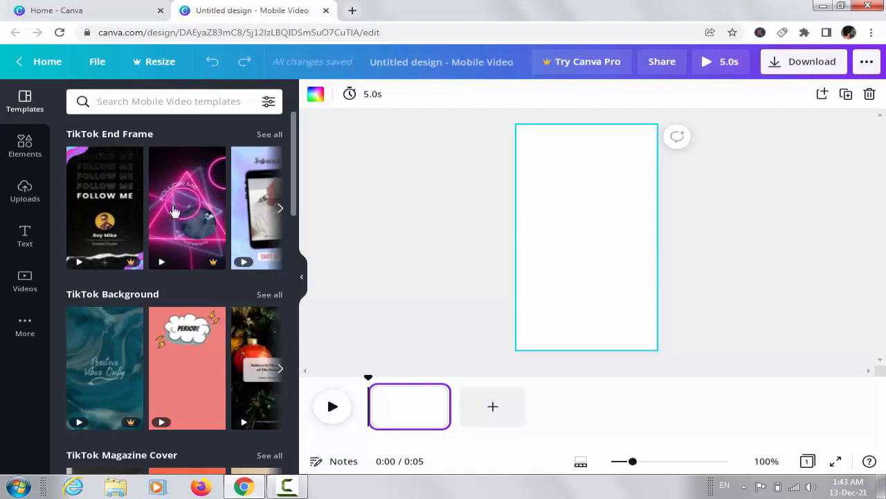
# - Upload the short video file from the short video folder and place it on the blank page
pyautogui.click(22, 192)
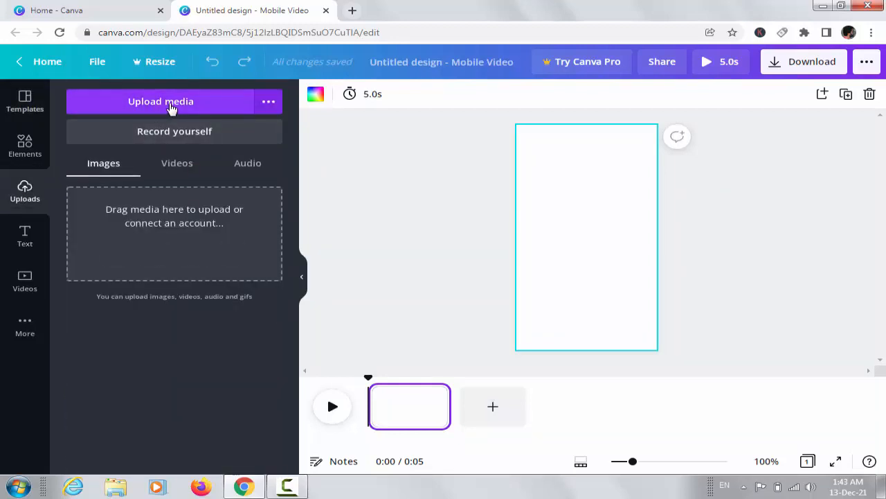
pyautogui.click(170, 108)
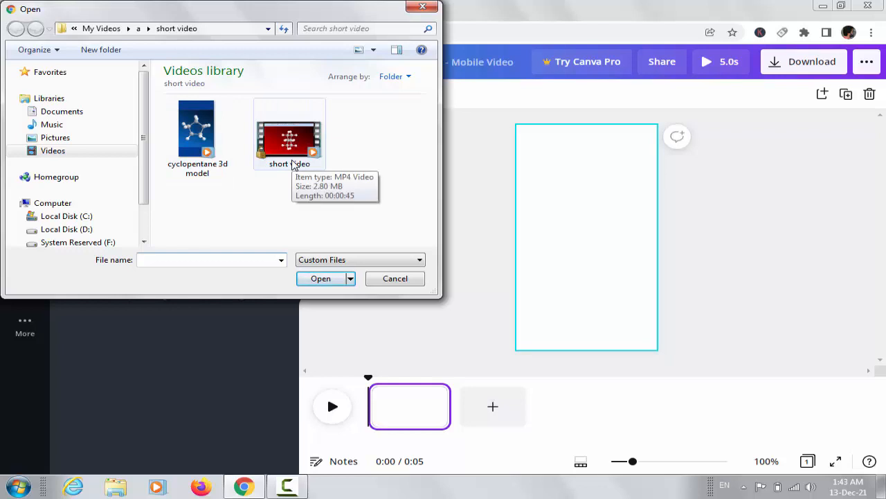
pyautogui.click(293, 162)
pyautogui.click(321, 279)
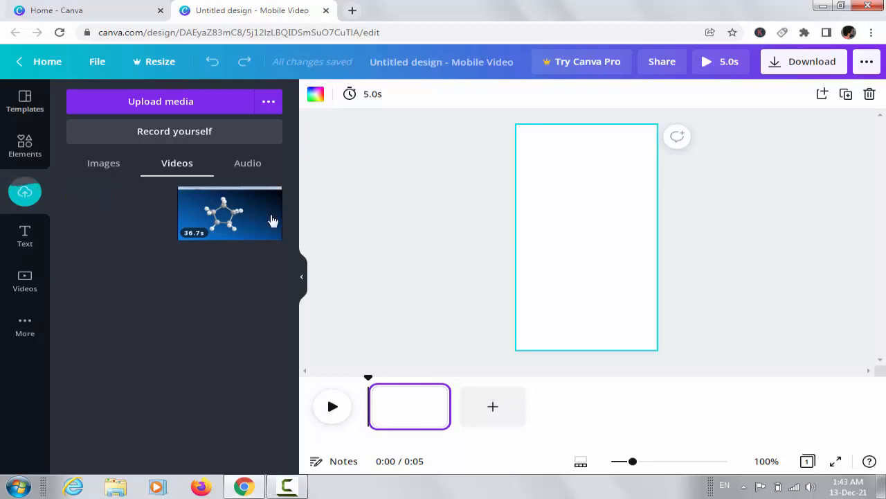
pyautogui.moveTo(273, 220); pyautogui.dragTo(585, 239)
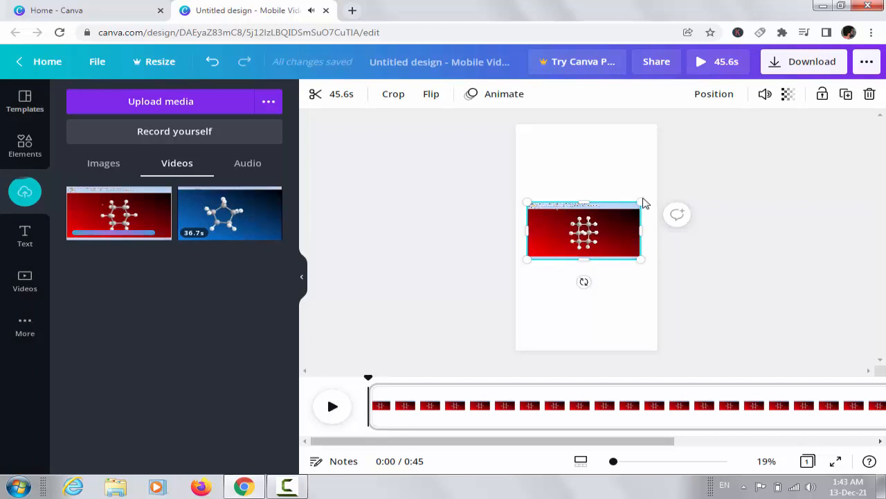
# - Enlarge the placed video and reposition it so the molecule is centred and spans the page width
pyautogui.moveTo(643, 202); pyautogui.dragTo(691, 154)
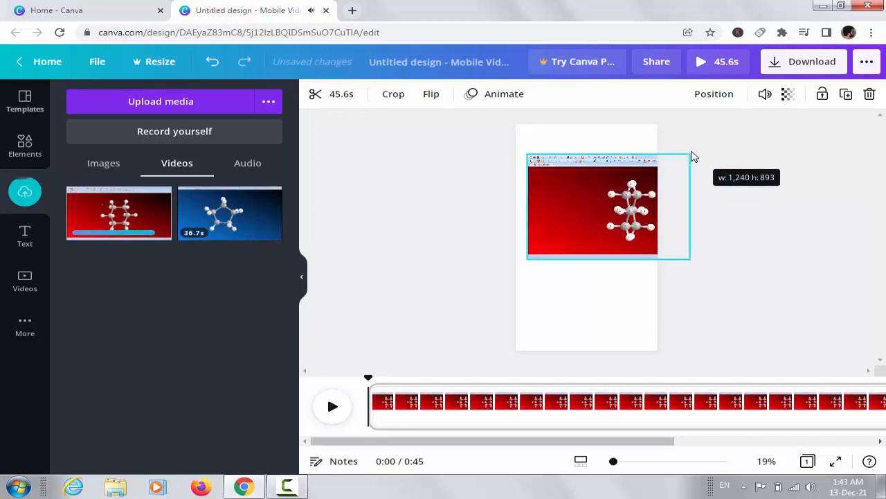
pyautogui.moveTo(657, 218); pyautogui.dragTo(633, 218)
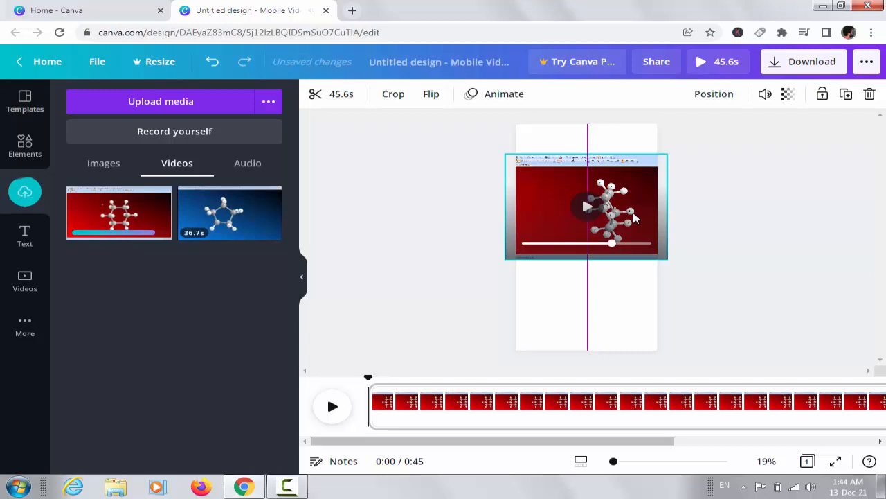
pyautogui.moveTo(635, 218); pyautogui.dragTo(636, 218)
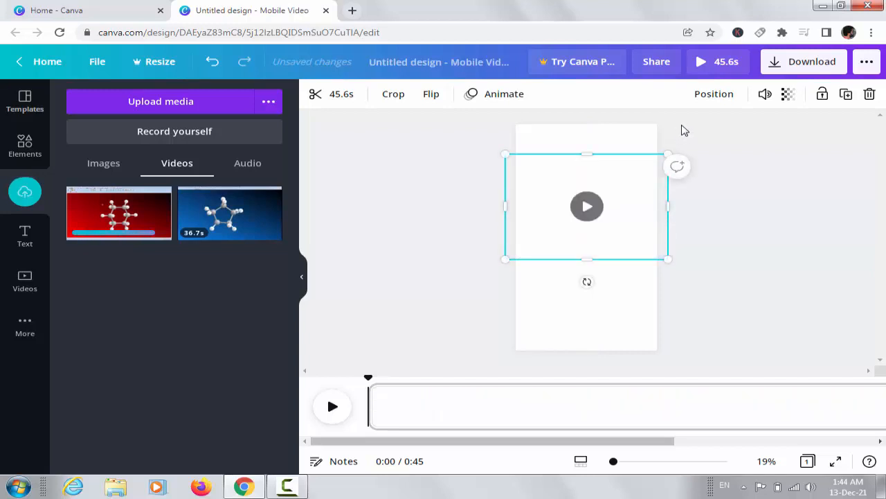
pyautogui.moveTo(667, 154); pyautogui.dragTo(718, 111)
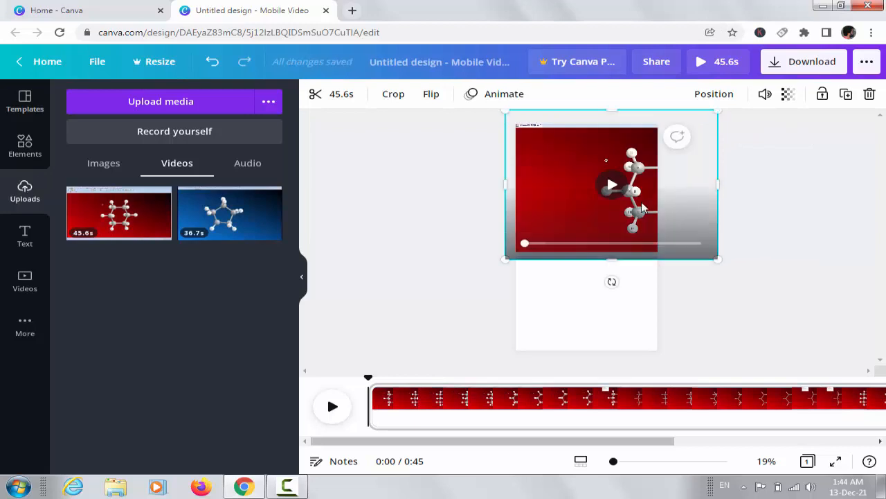
pyautogui.moveTo(643, 208); pyautogui.dragTo(583, 234)
pyautogui.moveTo(444, 284); pyautogui.dragTo(411, 312)
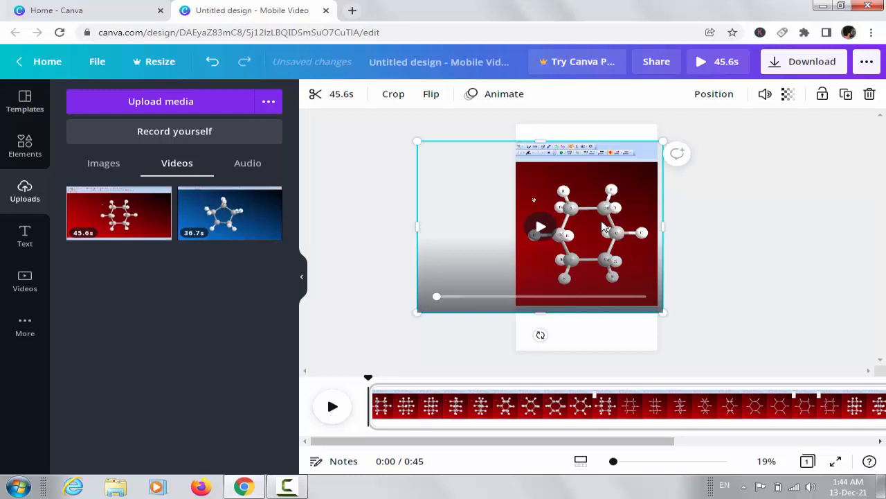
pyautogui.click(761, 244)
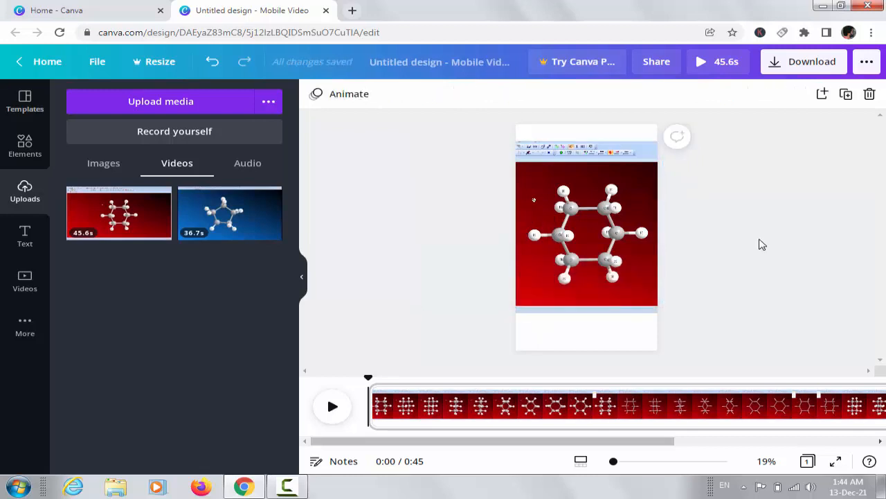
# - Crop the toolbar strip off the upper edge of the video
pyautogui.click(609, 208)
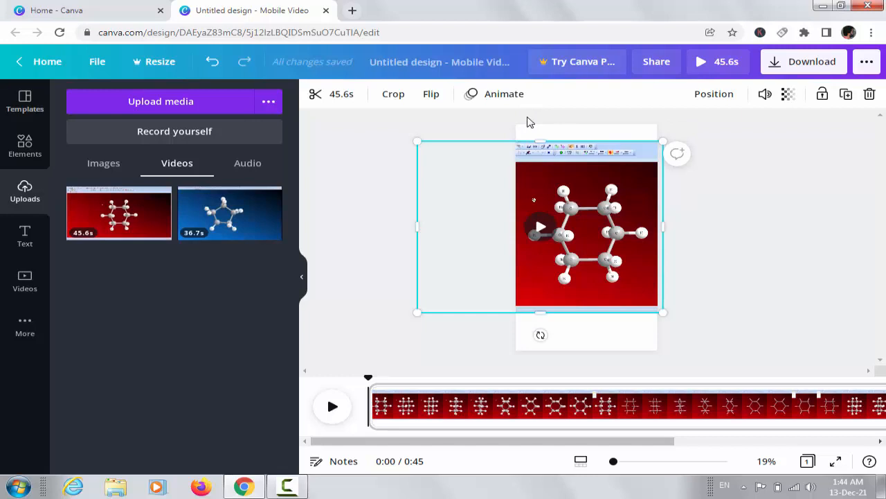
pyautogui.click(392, 94)
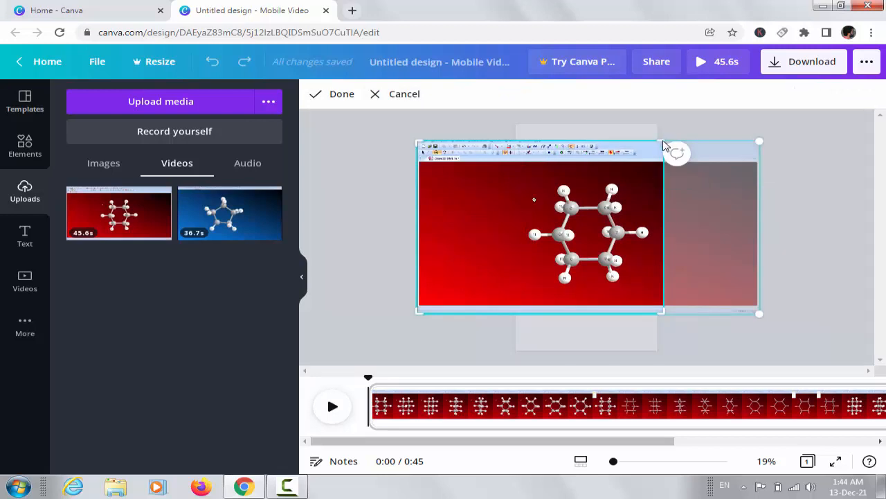
pyautogui.moveTo(663, 145); pyautogui.dragTo(662, 162)
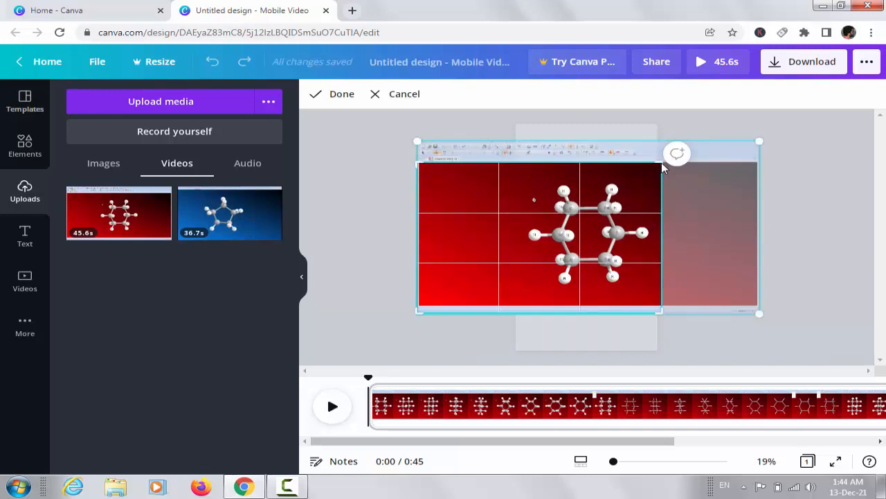
pyautogui.press('Return')
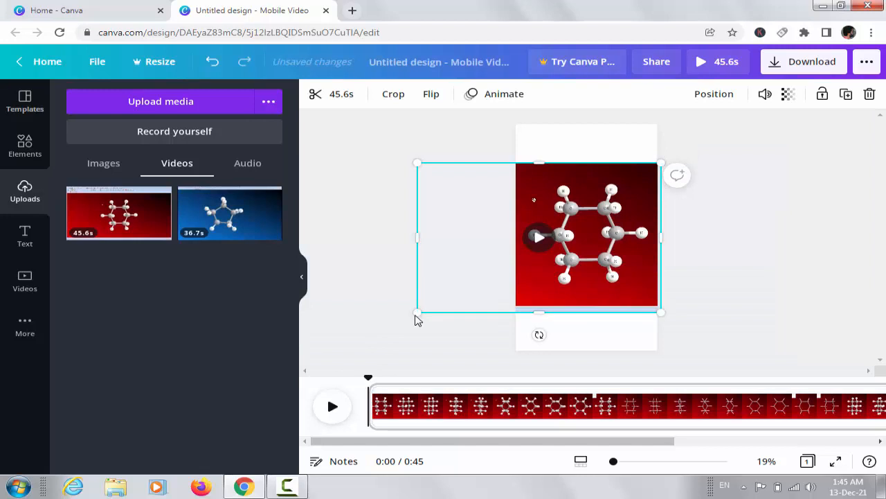
# - Enlarge the video slightly and recentre it on the page, playing part of it to check that the rotating molecule fits
pyautogui.moveTo(415, 323); pyautogui.dragTo(409, 331)
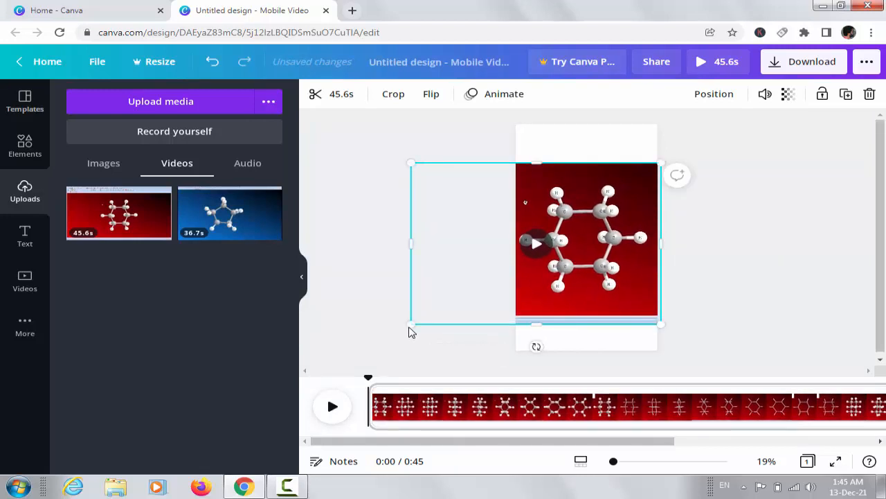
pyautogui.click(537, 243)
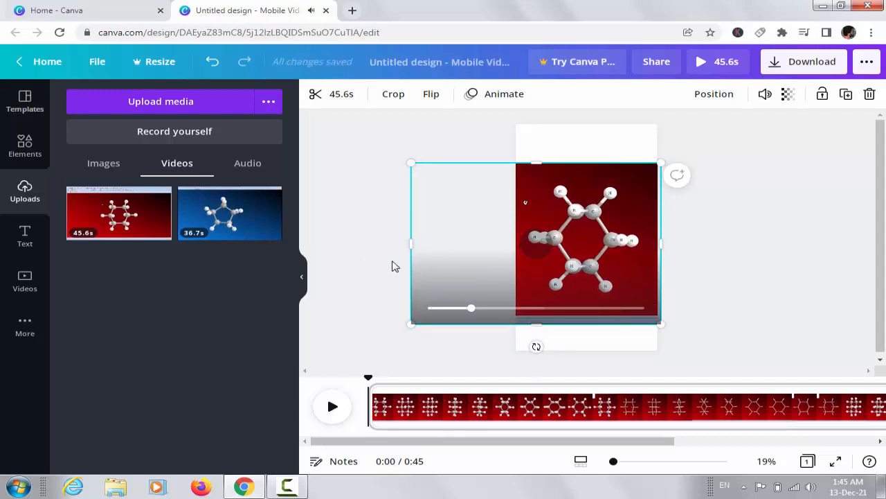
pyautogui.click(536, 244)
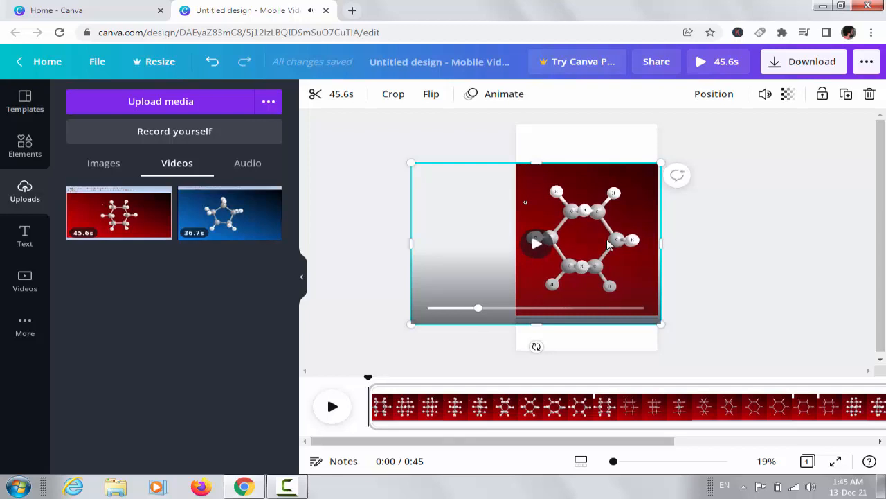
pyautogui.moveTo(608, 244); pyautogui.dragTo(605, 240)
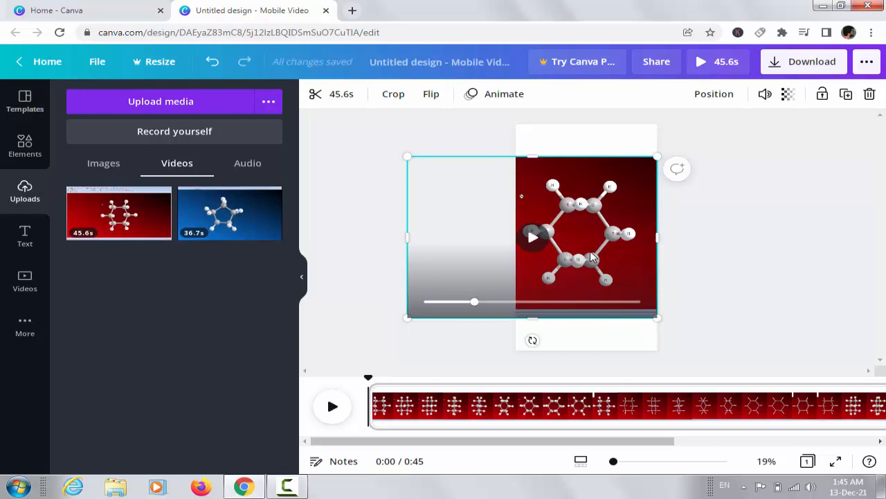
pyautogui.moveTo(591, 256); pyautogui.dragTo(597, 259)
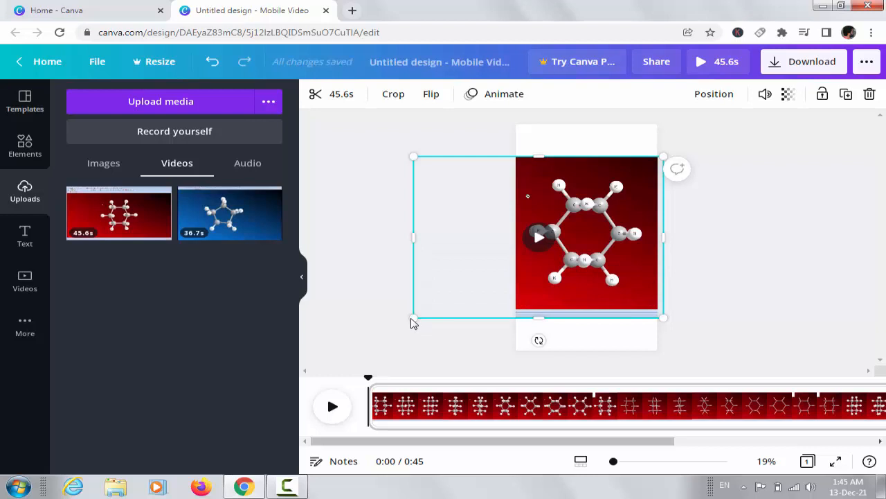
pyautogui.moveTo(411, 320); pyautogui.dragTo(409, 321)
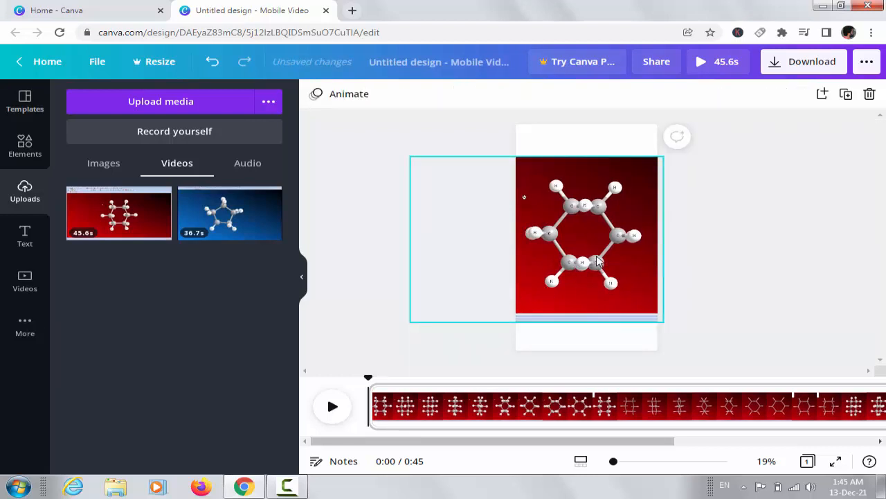
pyautogui.moveTo(599, 260); pyautogui.dragTo(599, 258)
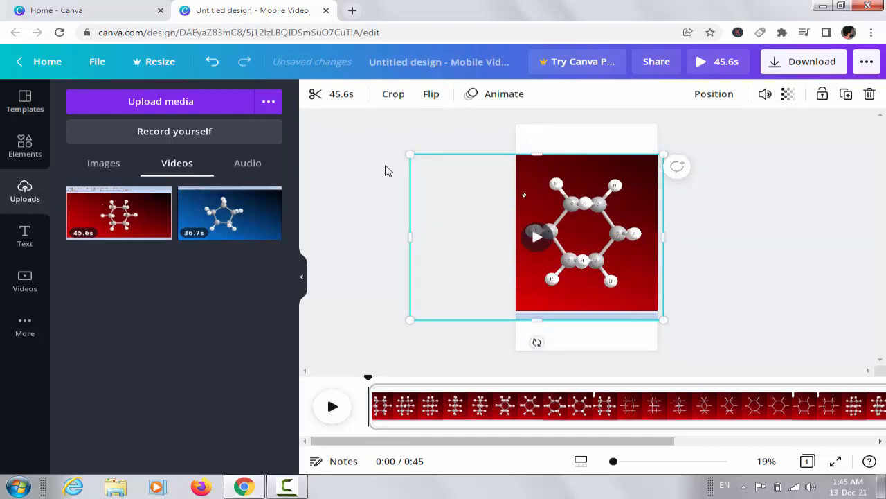
# - Set the page background to the custom dark red #8D0606 to match the video
pyautogui.click(603, 144)
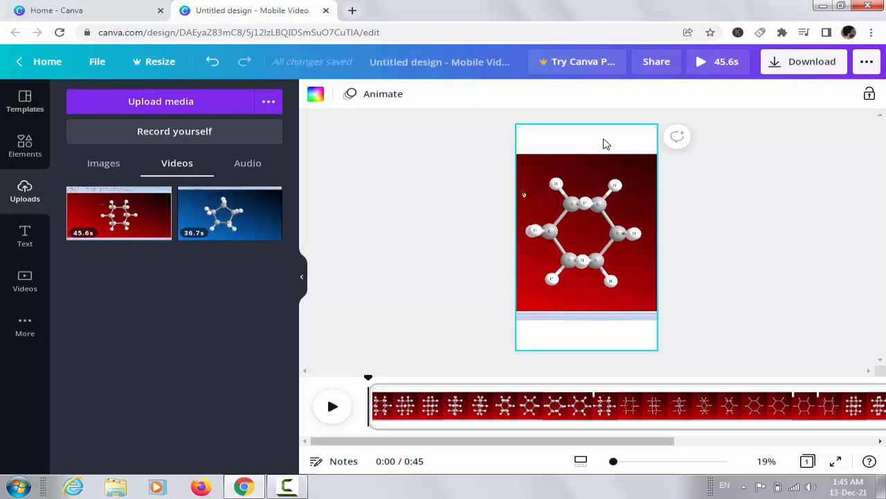
pyautogui.click(316, 98)
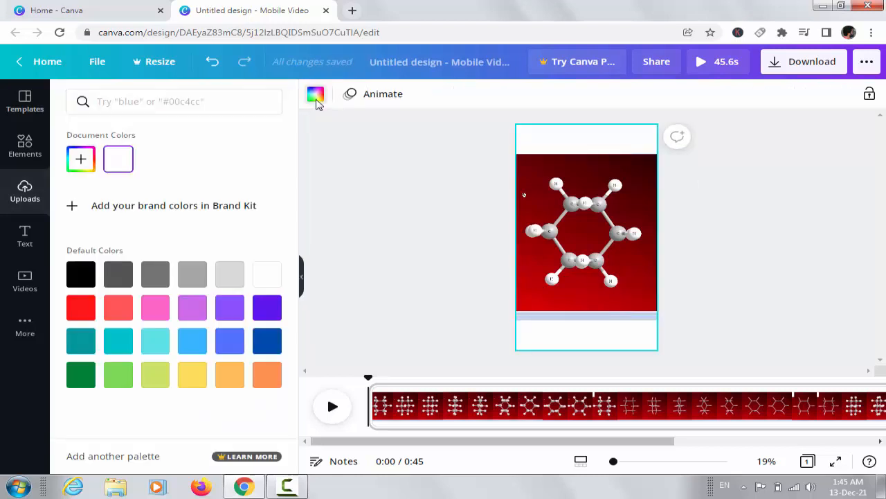
pyautogui.click(80, 315)
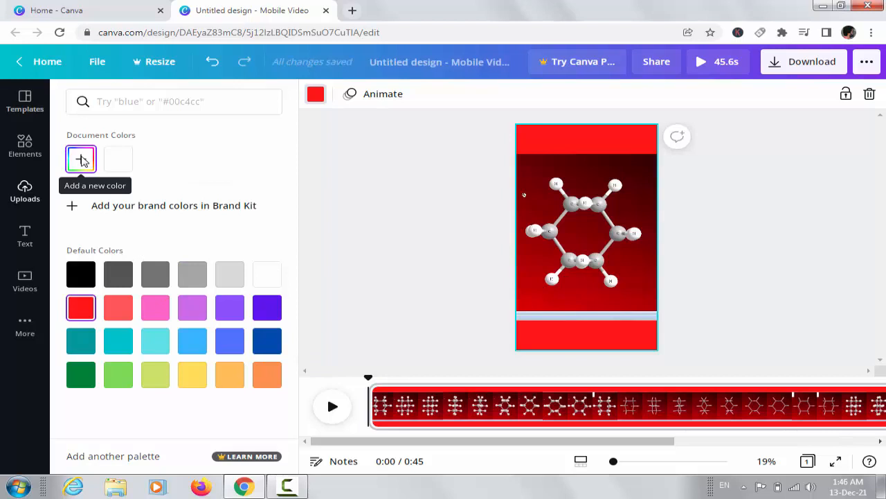
pyautogui.click(80, 158)
pyautogui.click(254, 218)
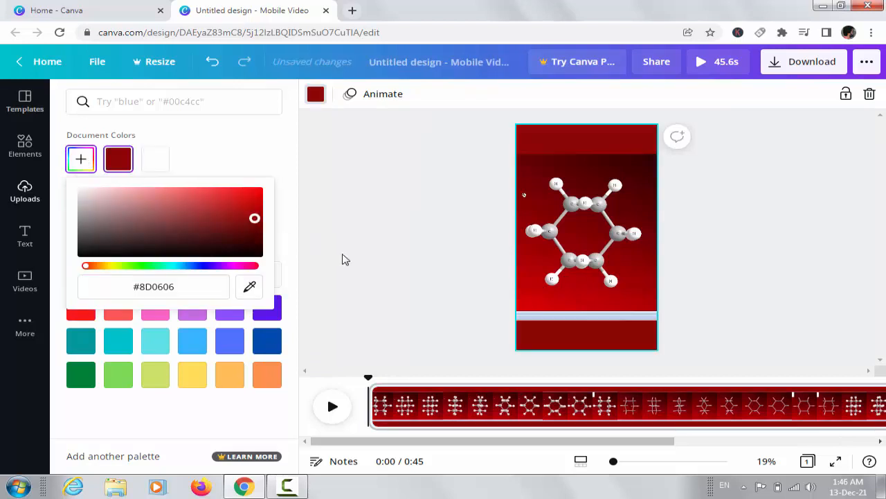
# - Crop the light blue strip off the lower edge of the video
pyautogui.click(645, 291)
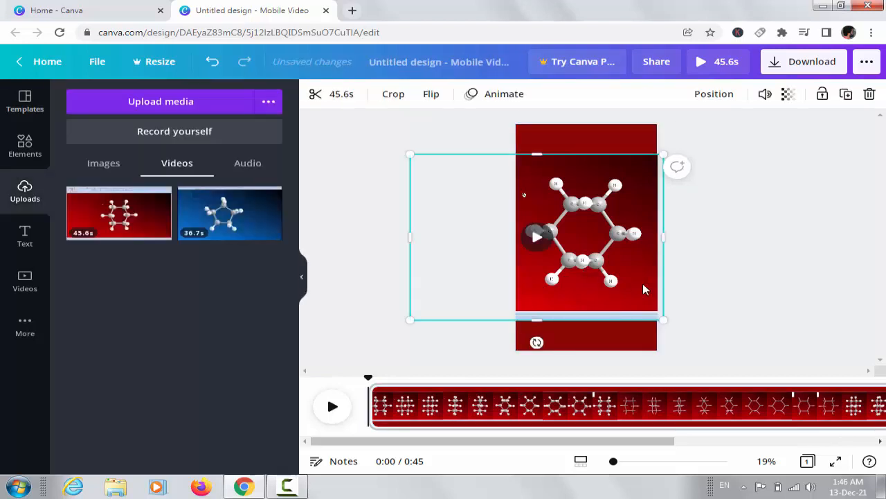
pyautogui.click(394, 93)
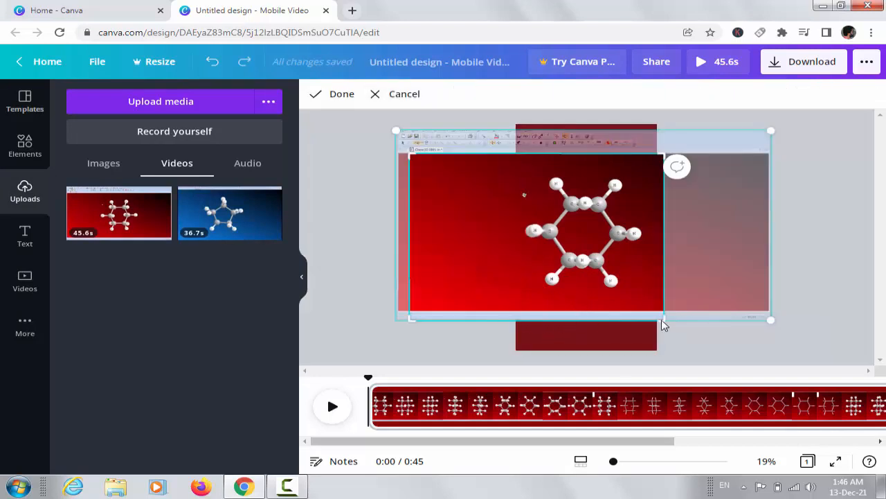
pyautogui.moveTo(663, 324); pyautogui.dragTo(660, 315)
pyautogui.press('Return')
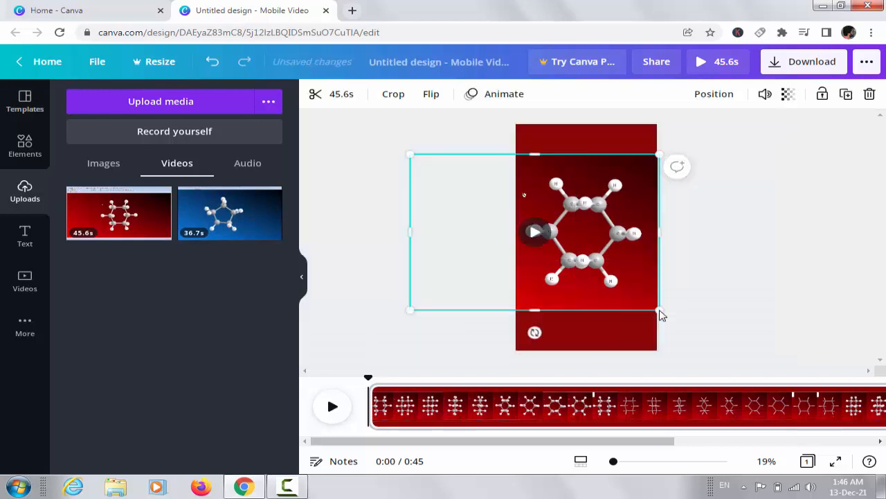
pyautogui.click(746, 303)
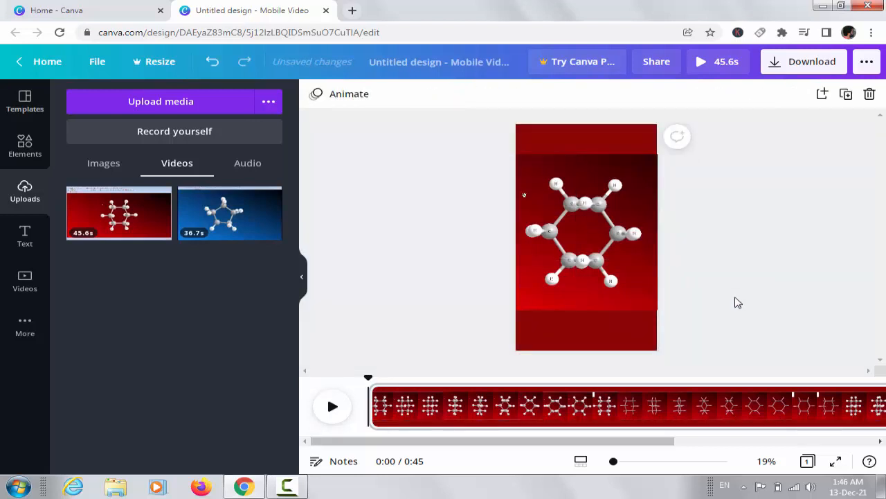
# - Shrink the video slightly and centre it on the page, playing it to check the molecule stays within the frame
pyautogui.click(561, 223)
pyautogui.click(534, 233)
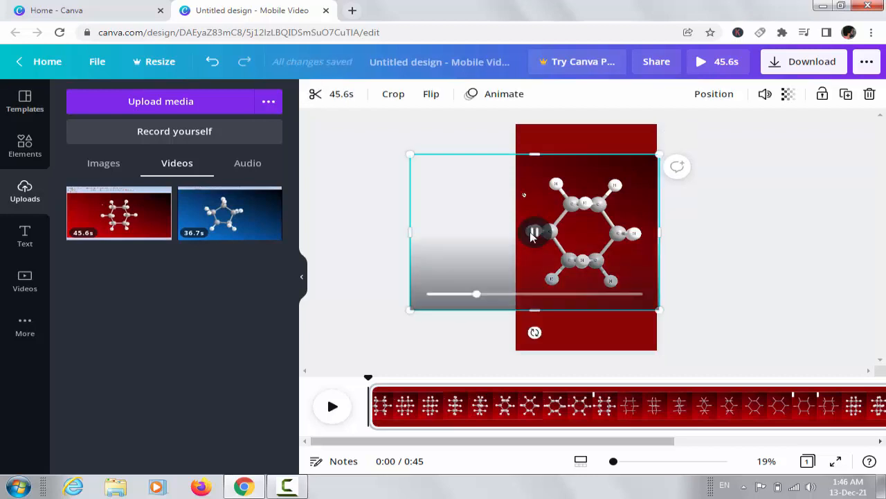
pyautogui.click(532, 233)
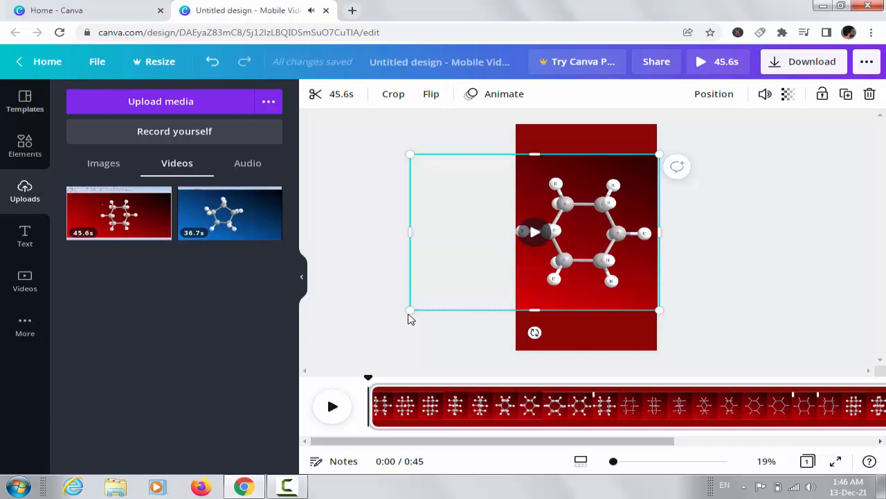
pyautogui.moveTo(408, 314); pyautogui.dragTo(419, 306)
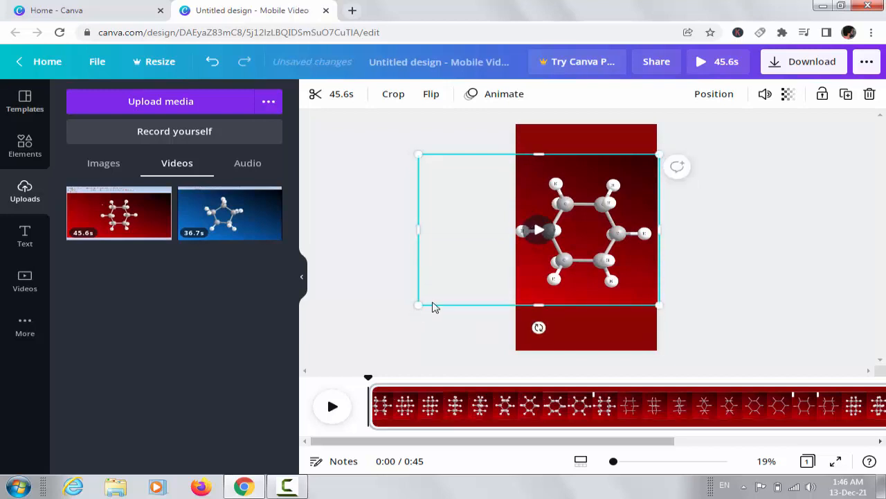
pyautogui.hotkey('ctrl', 'z')
pyautogui.moveTo(660, 156); pyautogui.dragTo(655, 160)
pyautogui.moveTo(608, 220); pyautogui.dragTo(611, 221)
pyautogui.click(536, 237)
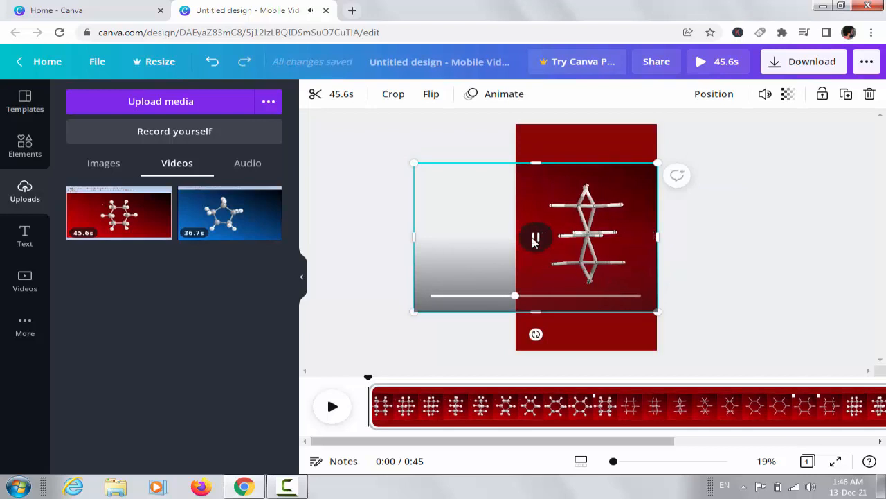
pyautogui.click(535, 239)
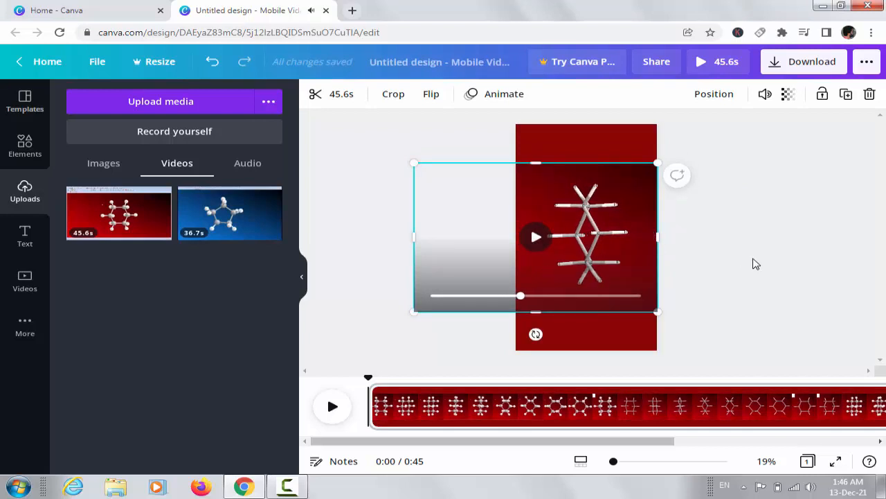
pyautogui.click(755, 264)
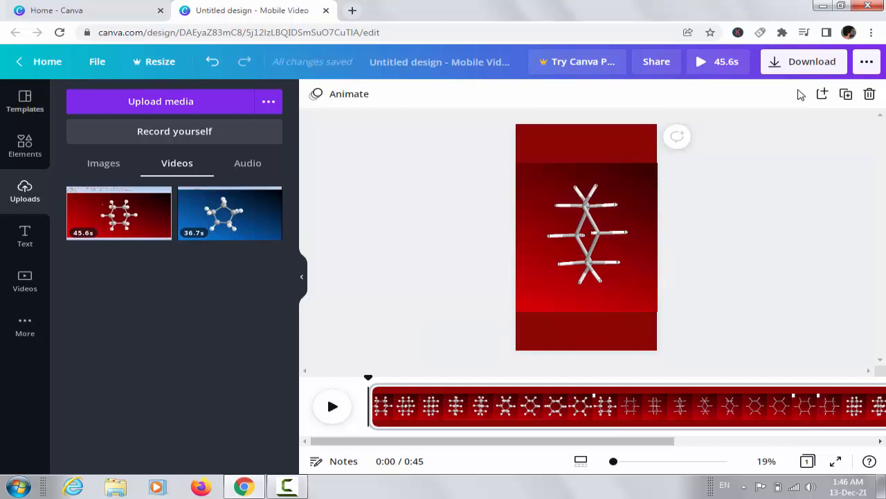
# - Download the design as an MP4 video and show the downloaded file in its folder
pyautogui.click(805, 65)
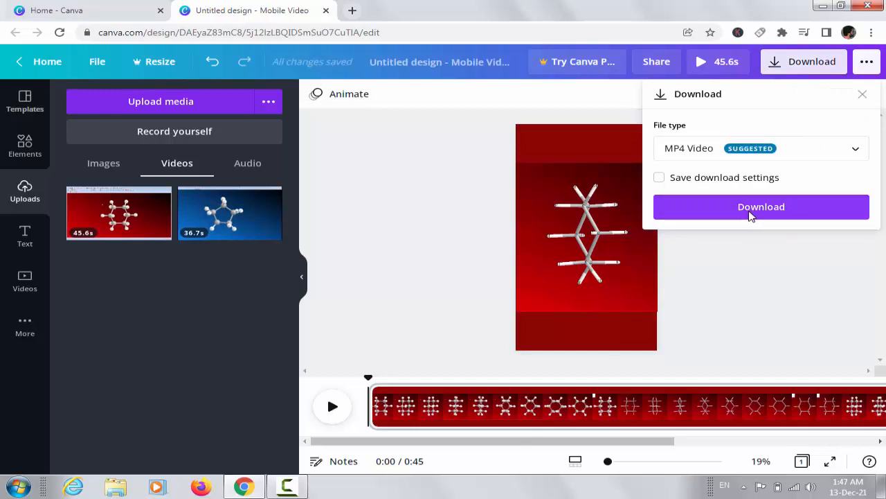
pyautogui.click(752, 210)
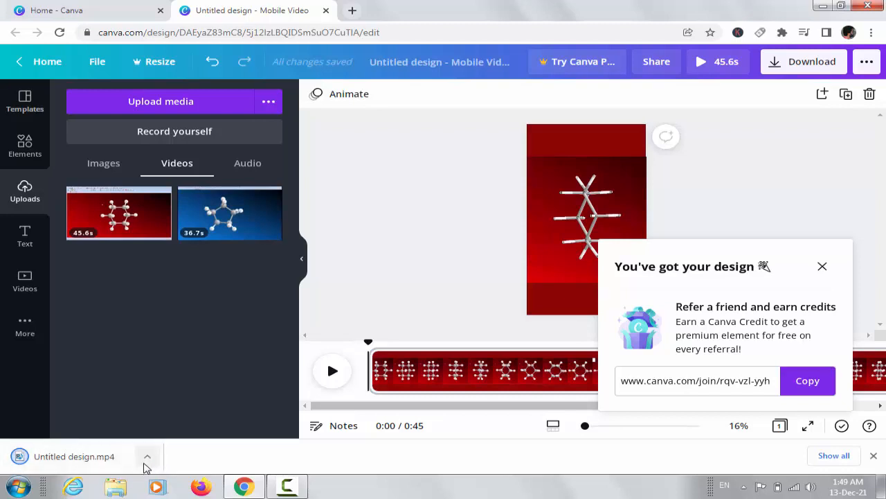
pyautogui.click(148, 460)
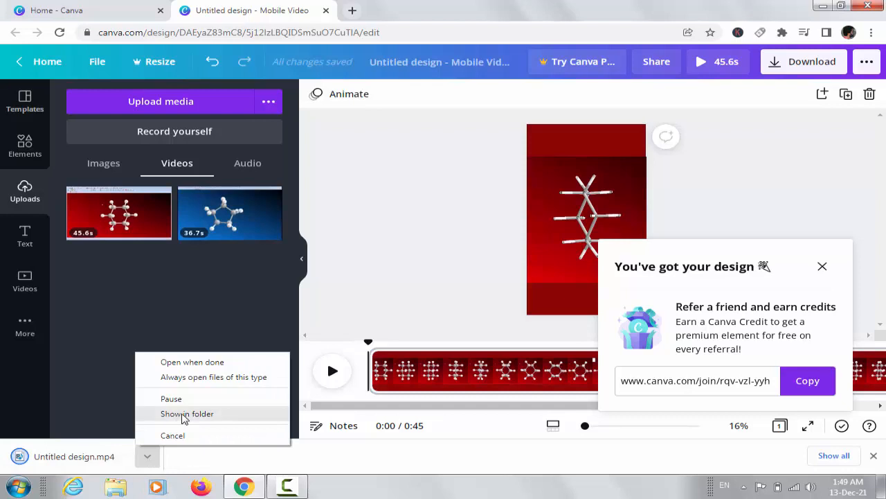
pyautogui.click(191, 414)
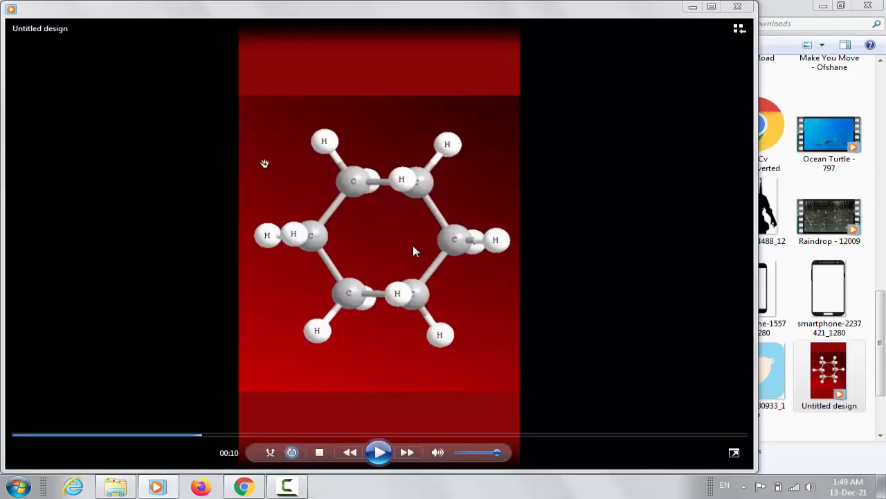
# - Play back the downloaded video to review it, and close the player, folder and browser windows
pyautogui.click(379, 452)
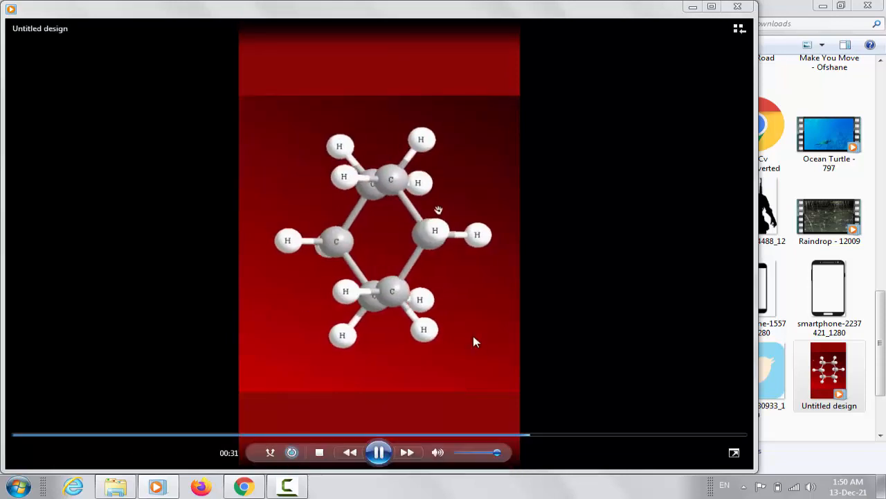
pyautogui.click(738, 7)
pyautogui.click(868, 6)
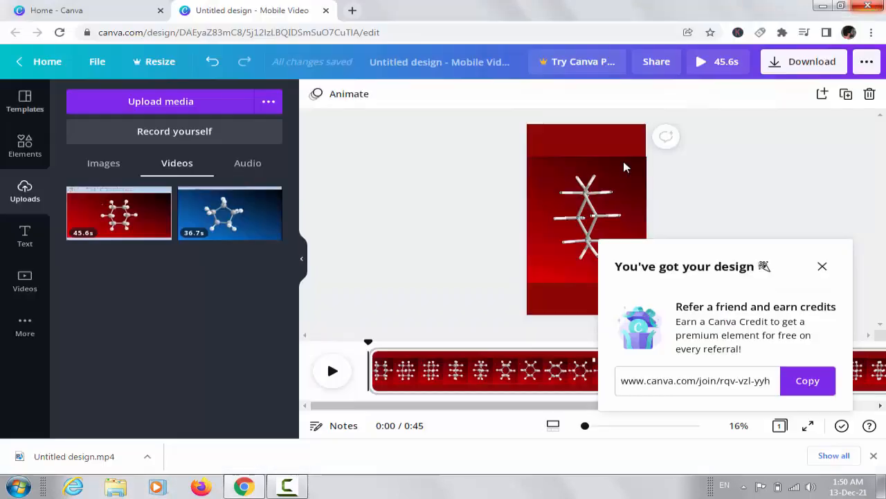
pyautogui.click(823, 269)
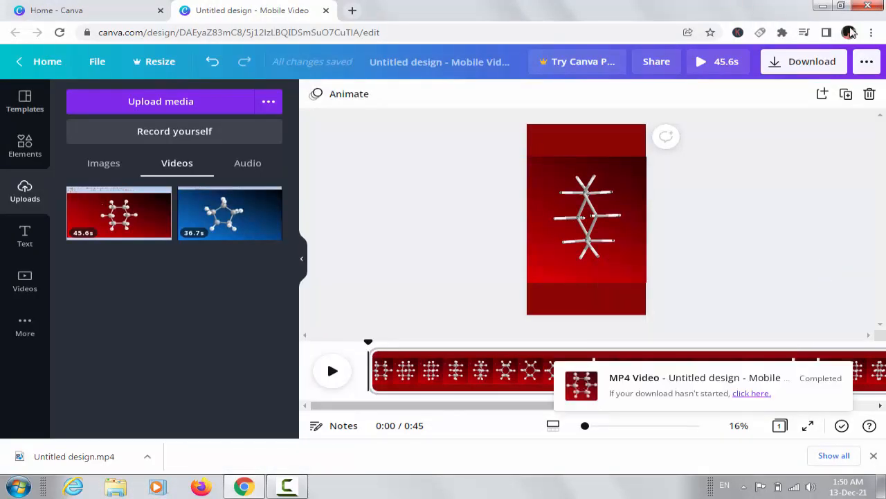
pyautogui.click(876, 6)
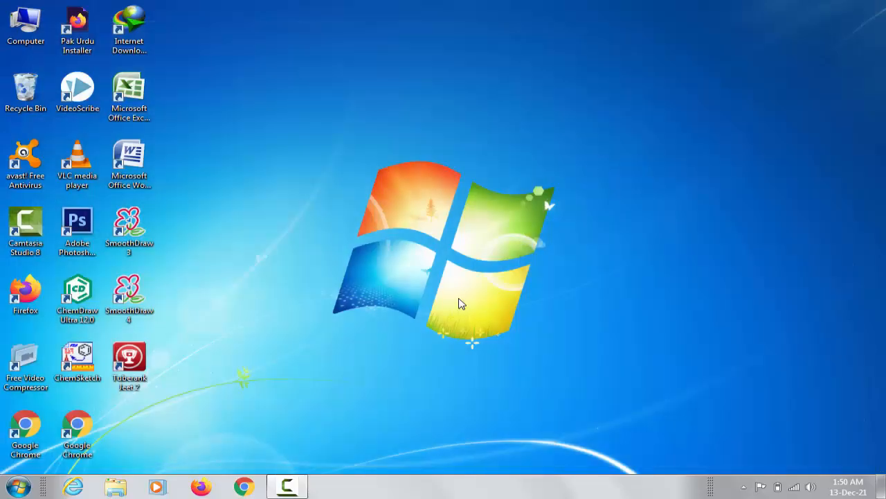